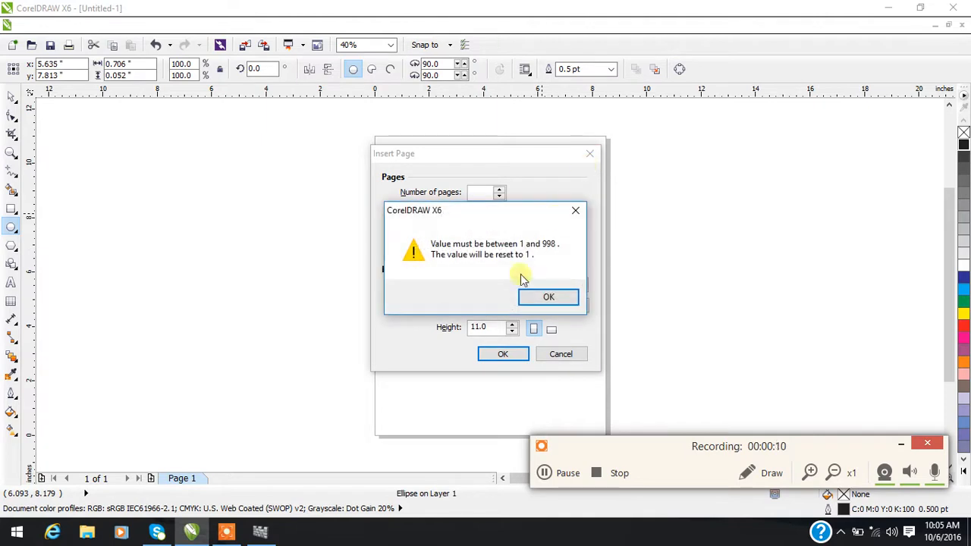
- Dismiss the page-count warning and move the right-hand black ellipse left so it overlaps more of the grey ellipse
click(547, 295)
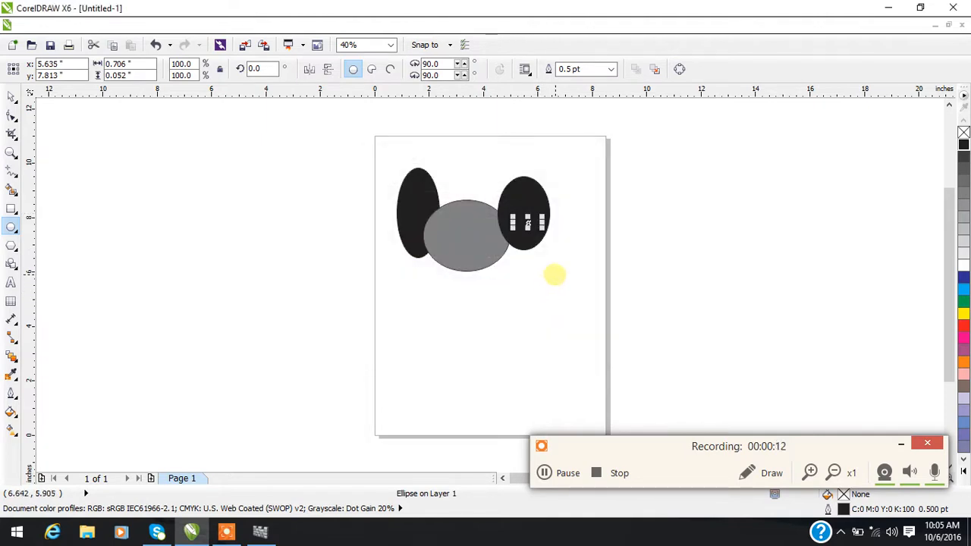
click(554, 273)
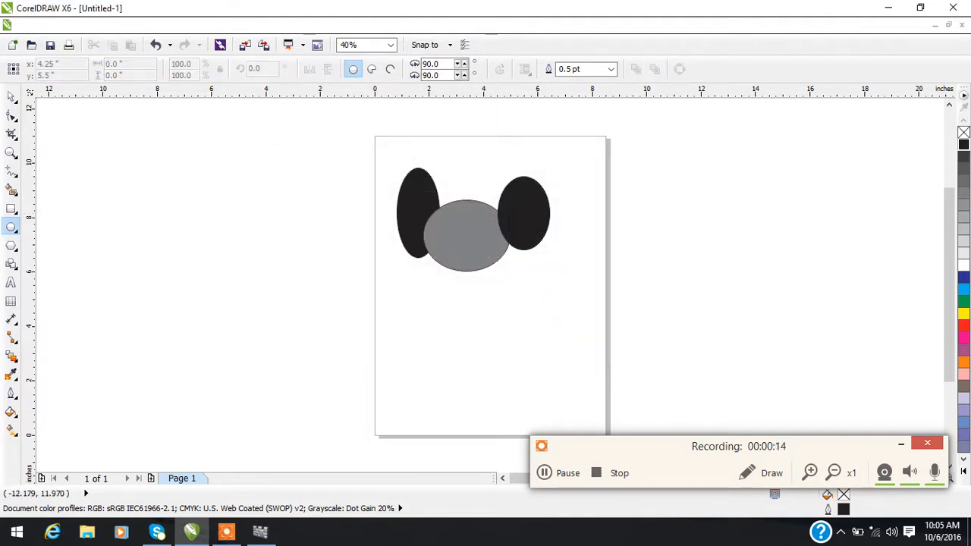
click(10, 99)
drag(521, 217, 499, 215)
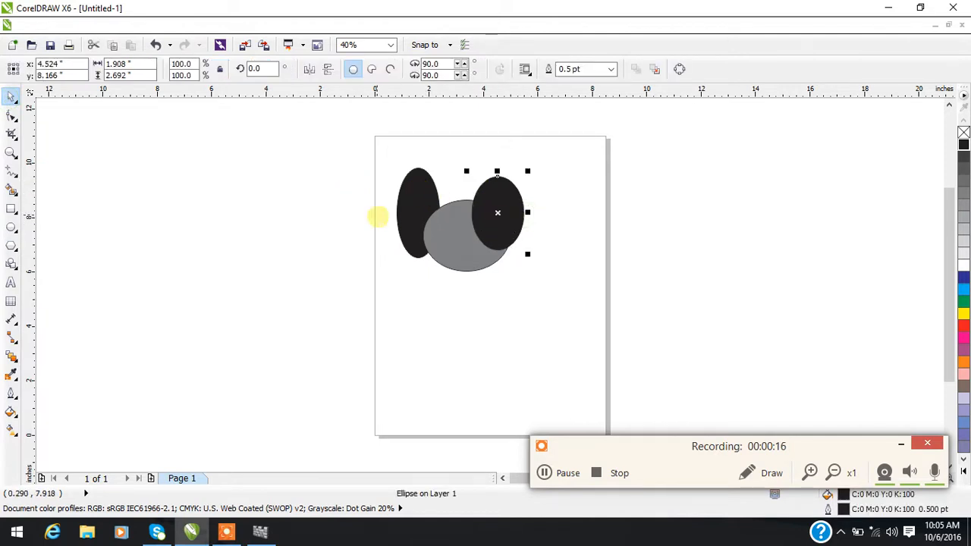
- Convert all three ellipses to a 75 dpi CMYK Color (32-bit) bitmap with anti-aliasing and transparent background
click(363, 146)
drag(362, 146, 579, 308)
scroll(466, 227, up, 3)
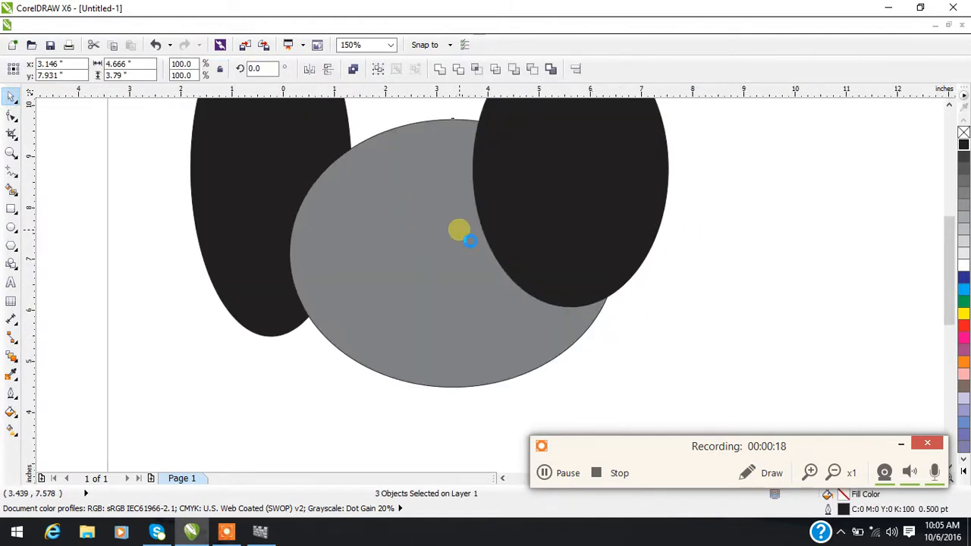
scroll(462, 230, down, 4)
click(231, 26)
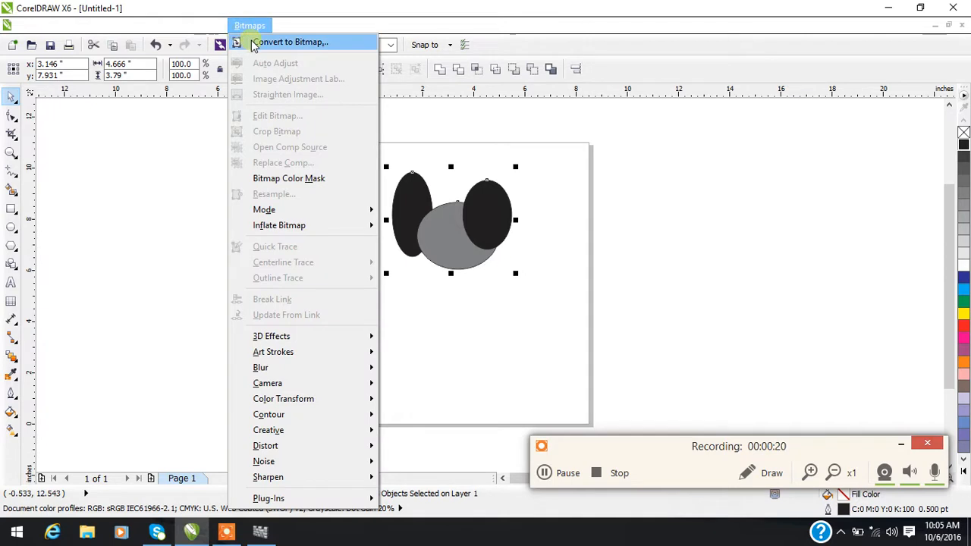
click(255, 39)
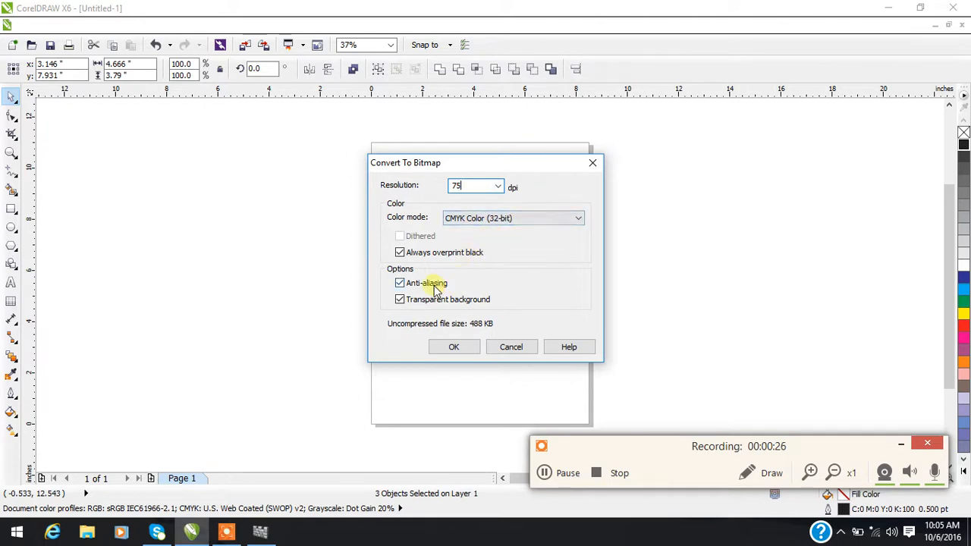
click(454, 348)
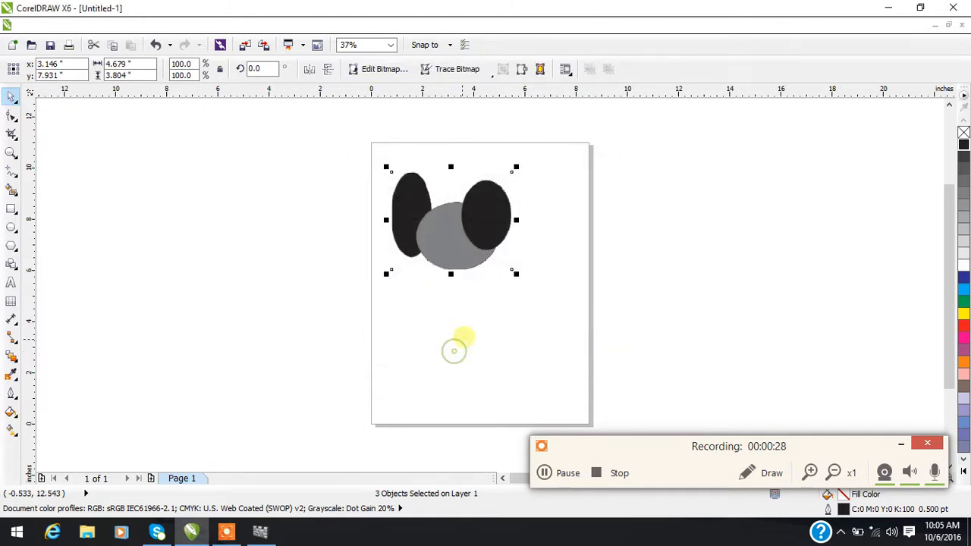
- Inspect the edges of the bitmap ellipses up close and undo the bitmap conversion
scroll(421, 242, up, 4)
scroll(455, 241, down, 2)
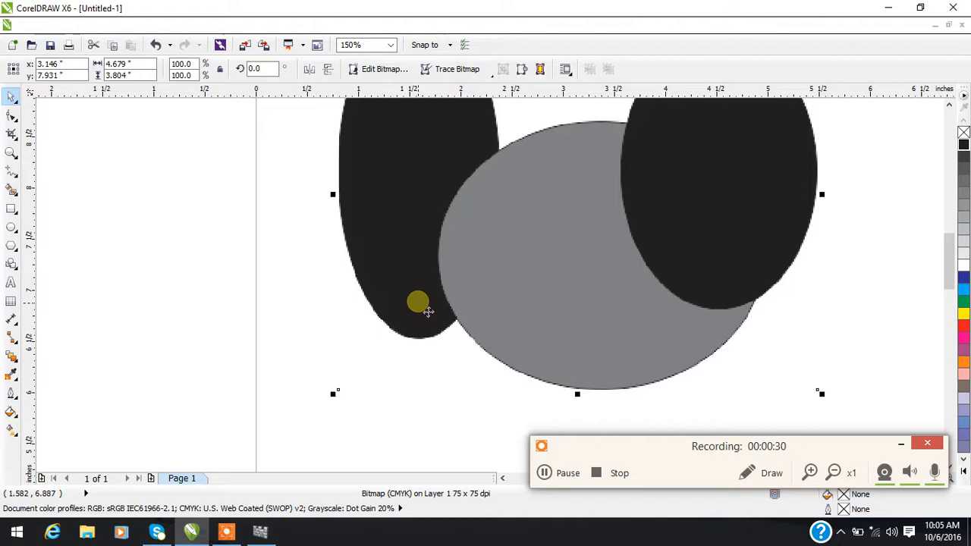
scroll(419, 326, up, 4)
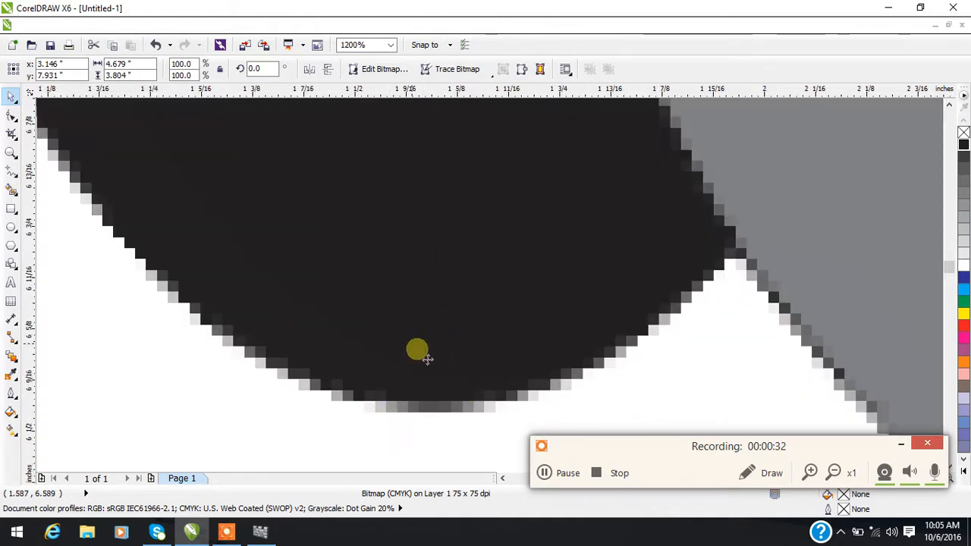
scroll(334, 151, down, 1)
scroll(334, 152, down, 1)
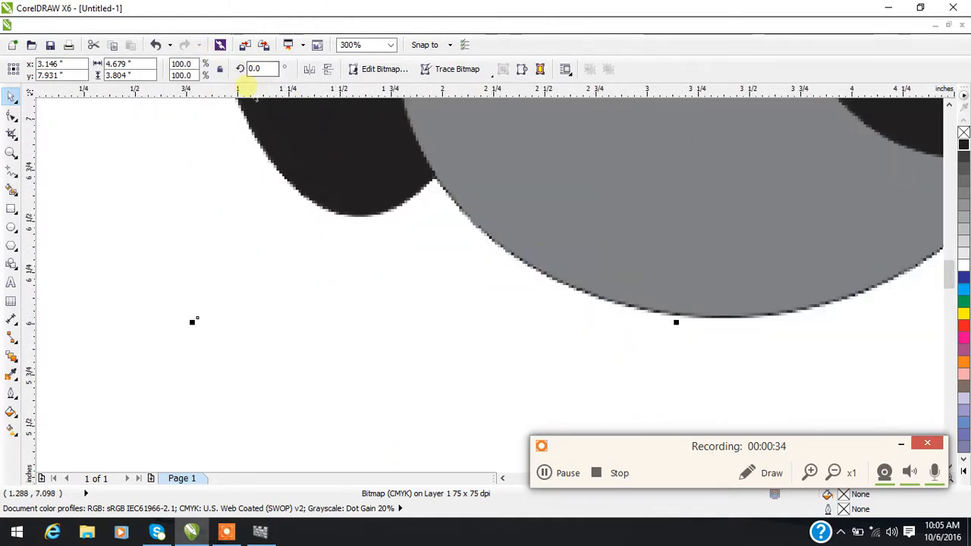
key(ctrl+z)
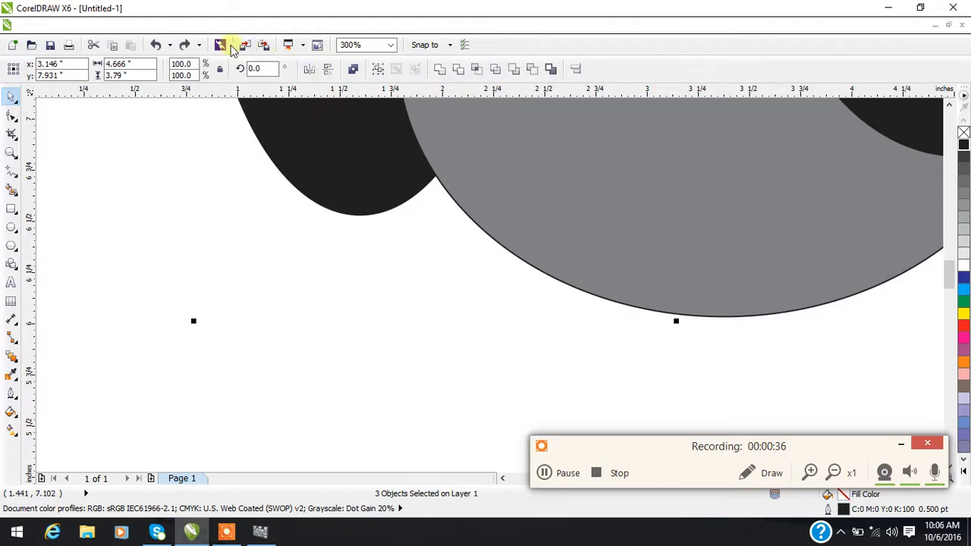
- Convert the ellipses again to a 75 dpi CMYK bitmap without always overprinting black, and undo that conversion
click(244, 27)
click(255, 39)
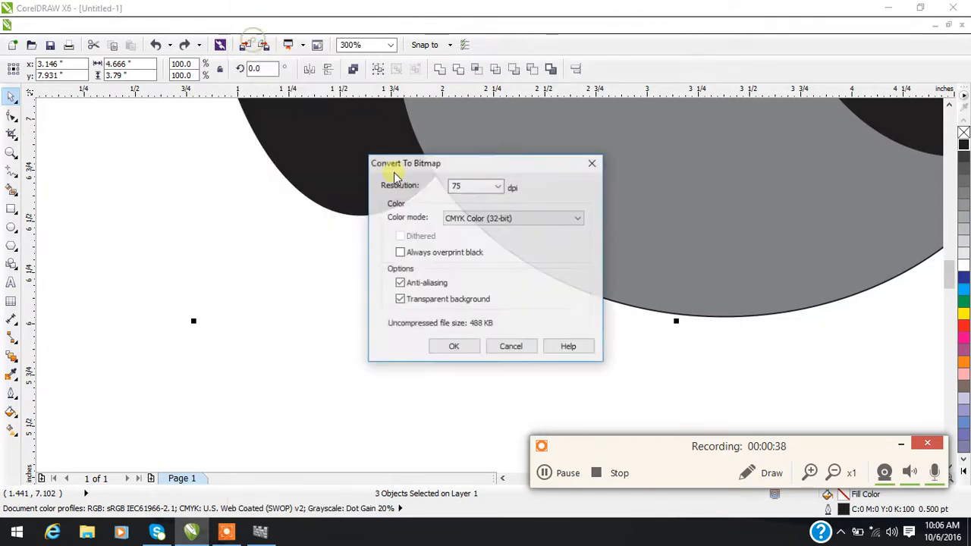
click(448, 347)
key(ctrl+z)
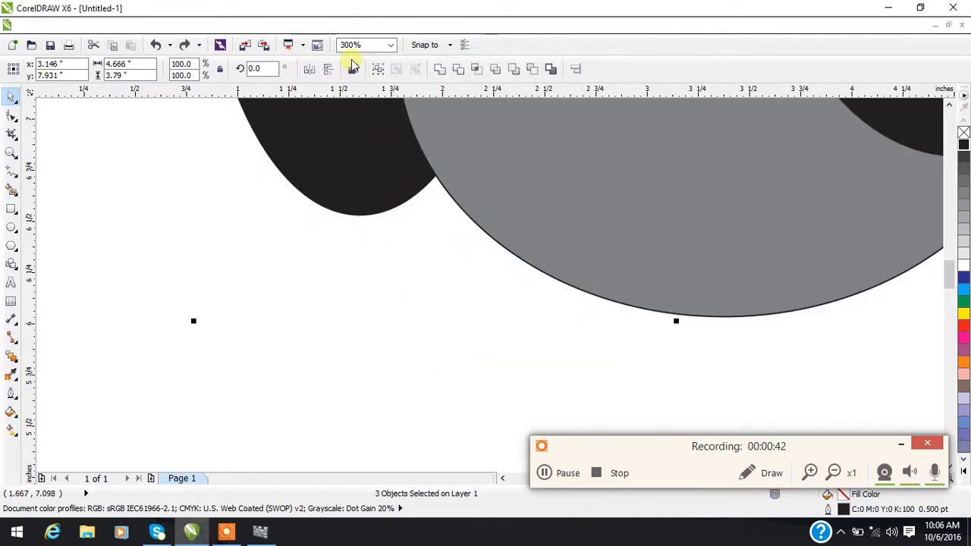
- Try converting the three ellipses to a 75 dpi bitmap with anti-aliasing turned off, checking the edges before undoing it
click(286, 26)
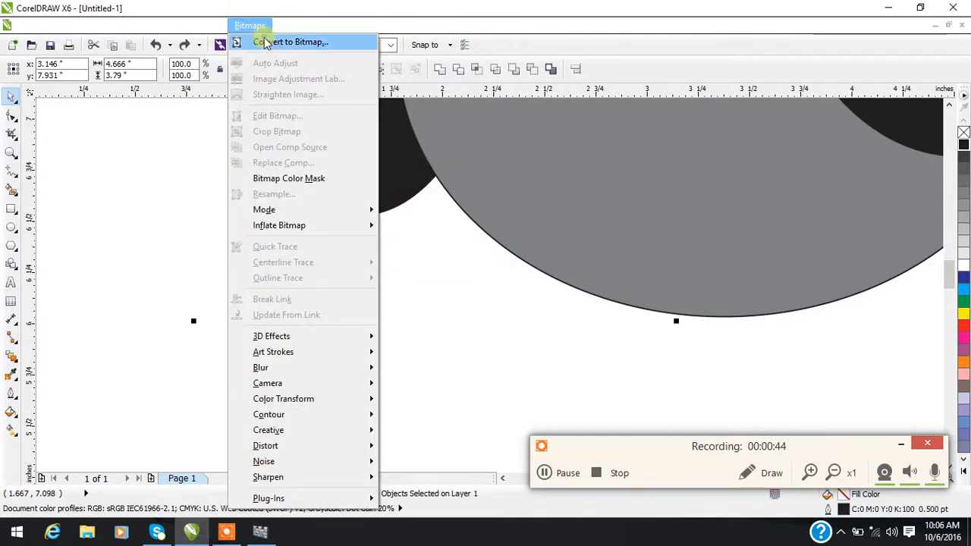
click(262, 40)
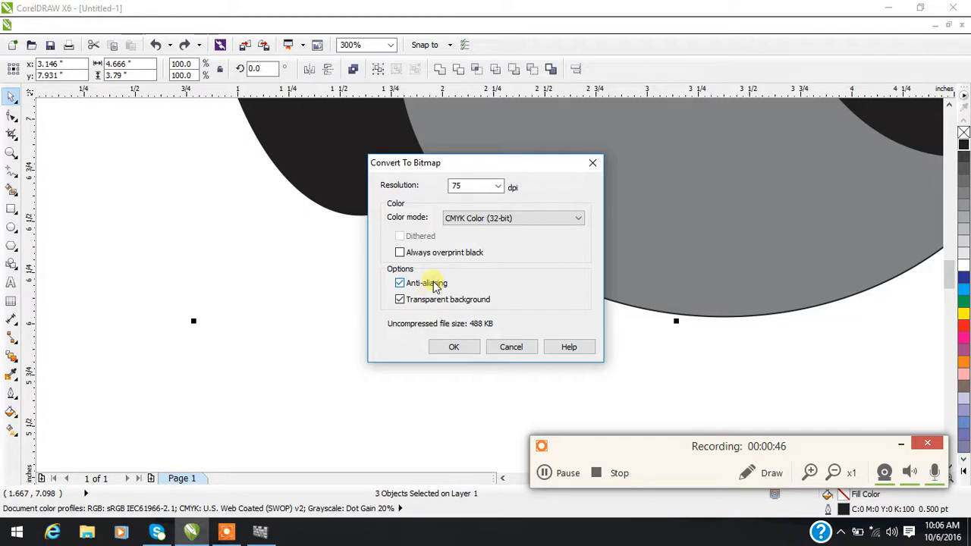
click(447, 343)
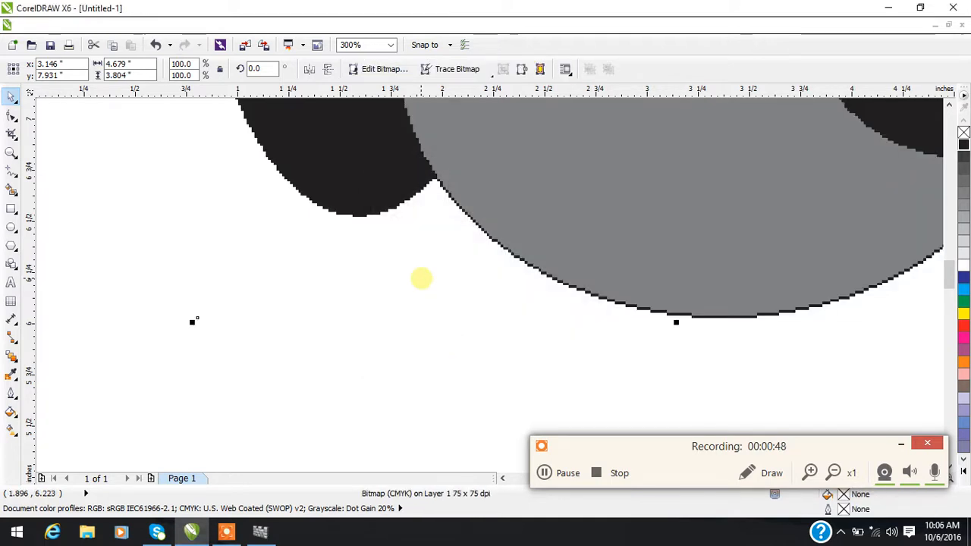
scroll(404, 202, up, 2)
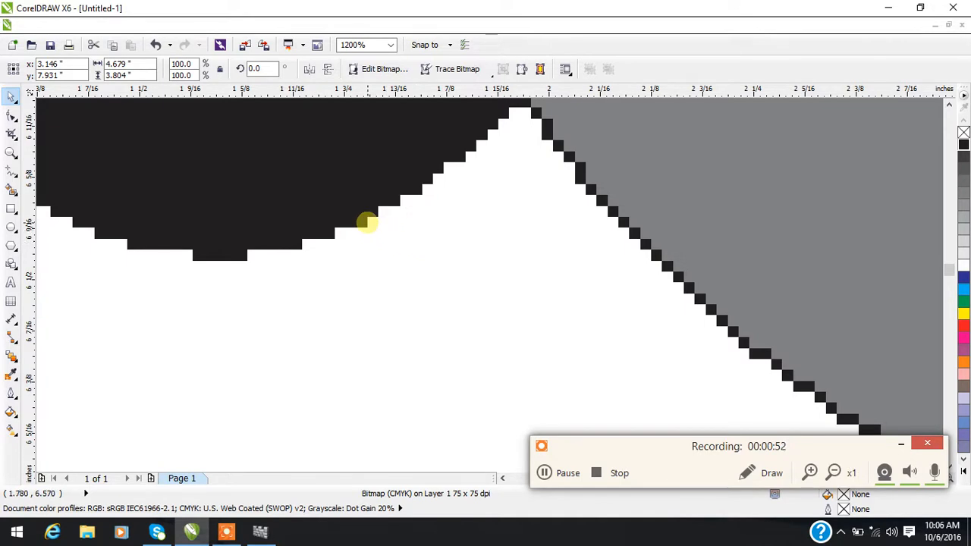
key(ctrl+z)
- Convert the three ellipses to a 75 dpi CMYK bitmap with both anti-aliasing and transparent background turned off
scroll(413, 246, down, 3)
click(247, 25)
click(258, 39)
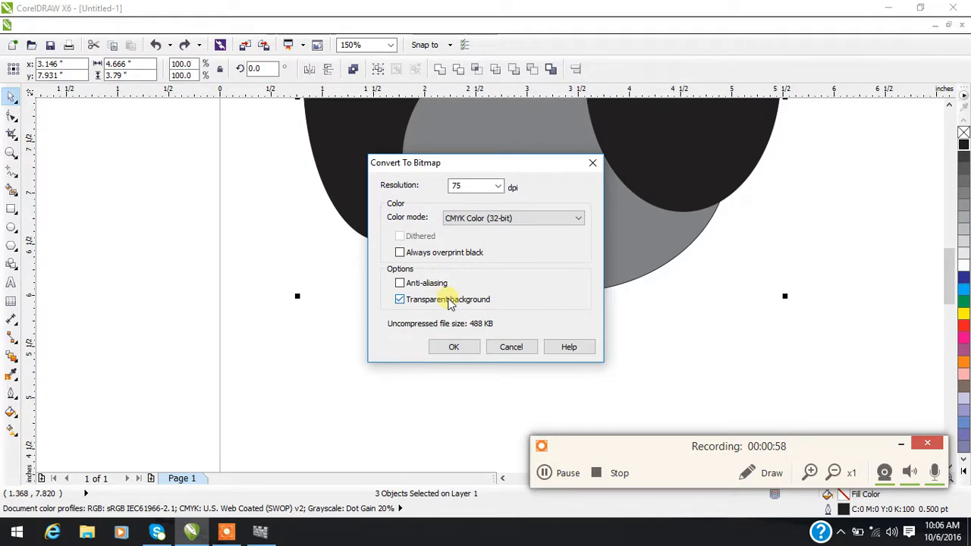
click(425, 299)
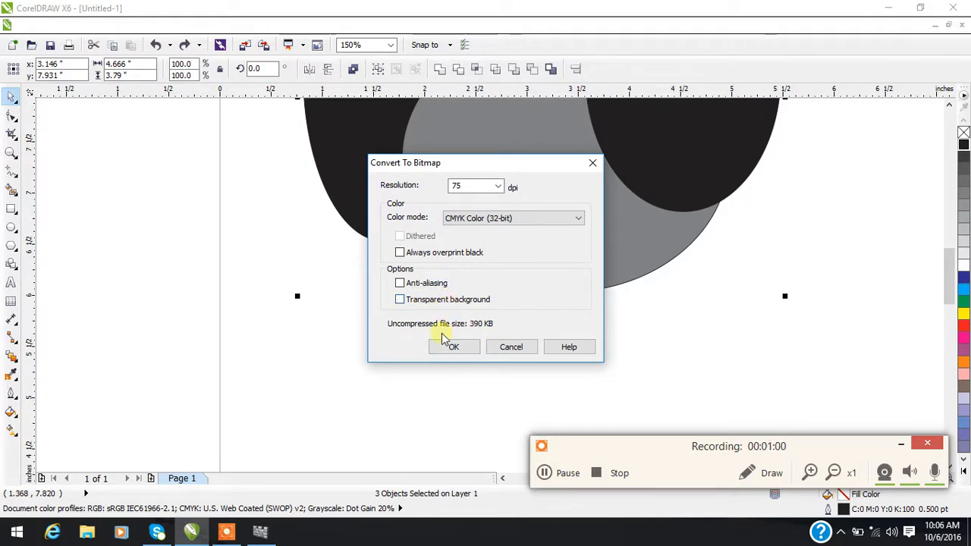
click(450, 346)
scroll(447, 338, down, 2)
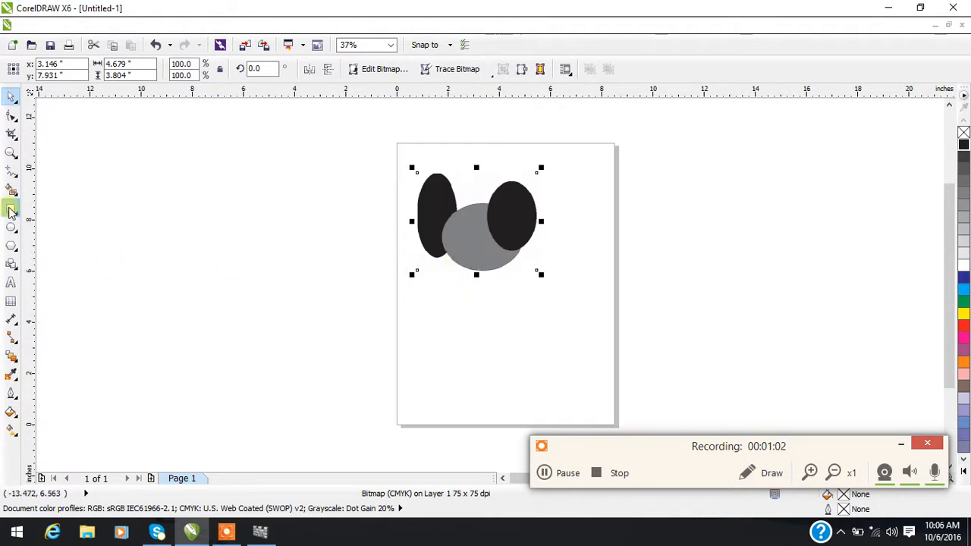
- Draw a rectangle about 8.4 by 3 inches overlapping the bitmap's left side, fill it blue, and send it behind the bitmap
click(10, 209)
drag(229, 221, 455, 306)
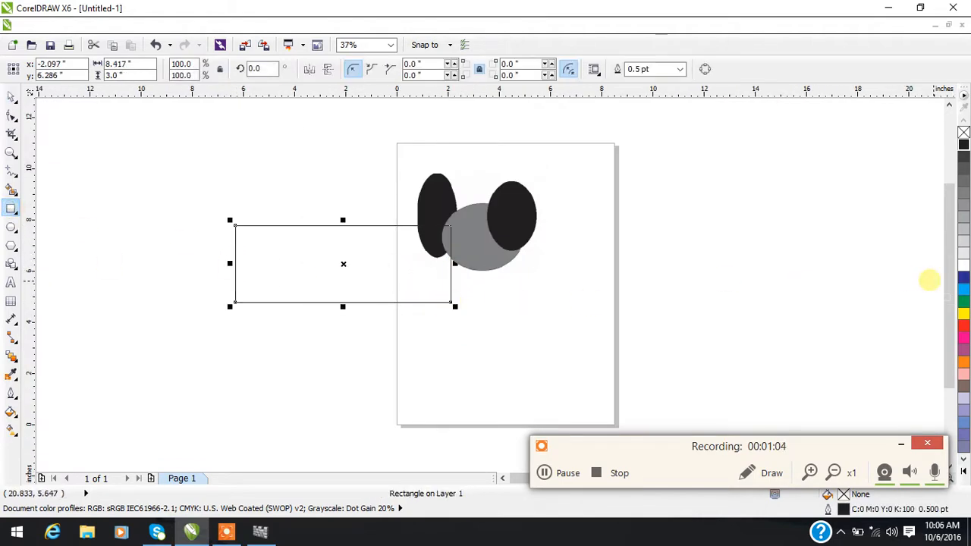
click(963, 279)
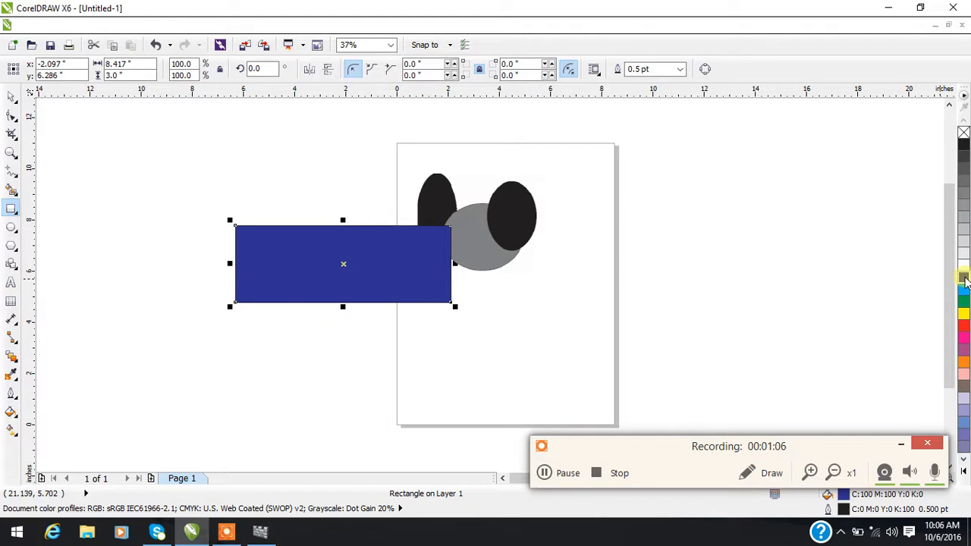
key(shift+Page_Down)
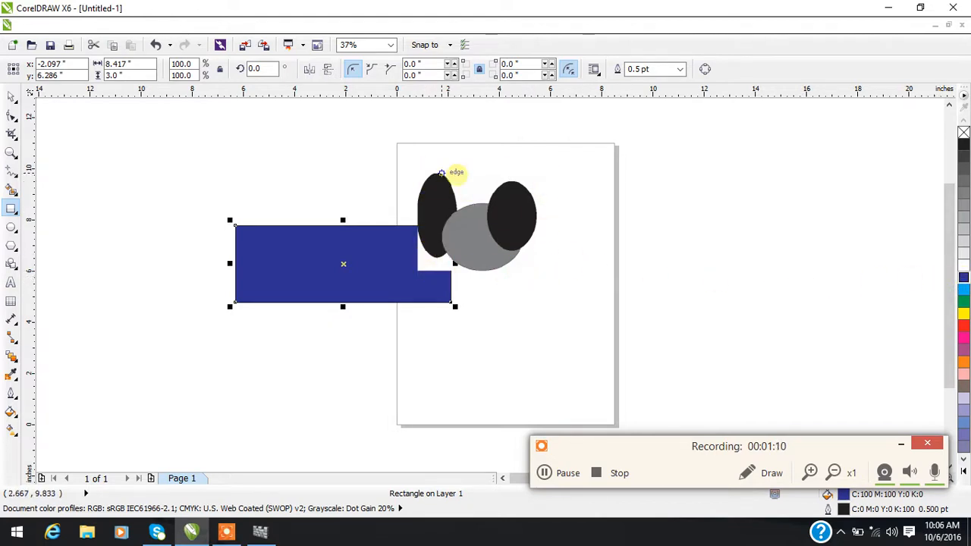
- Check the bitmap's background against the blue rectangle, and undo both the rectangle and the bitmap conversion
scroll(436, 265, up, 3)
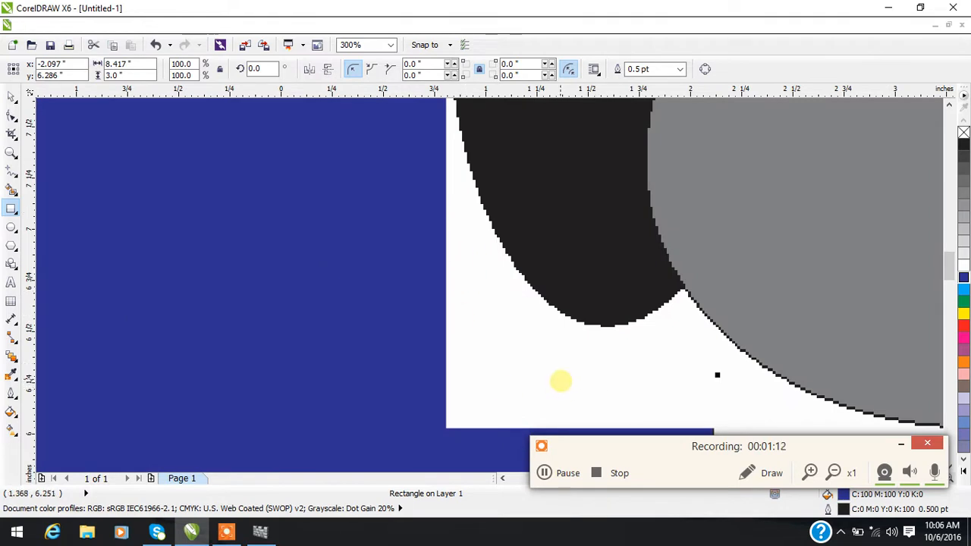
scroll(535, 310, down, 3)
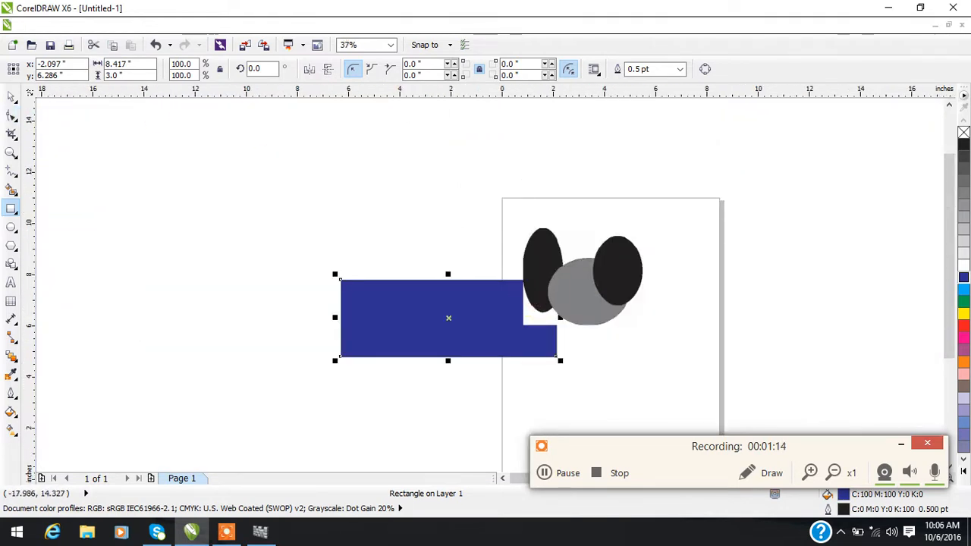
key(Delete)
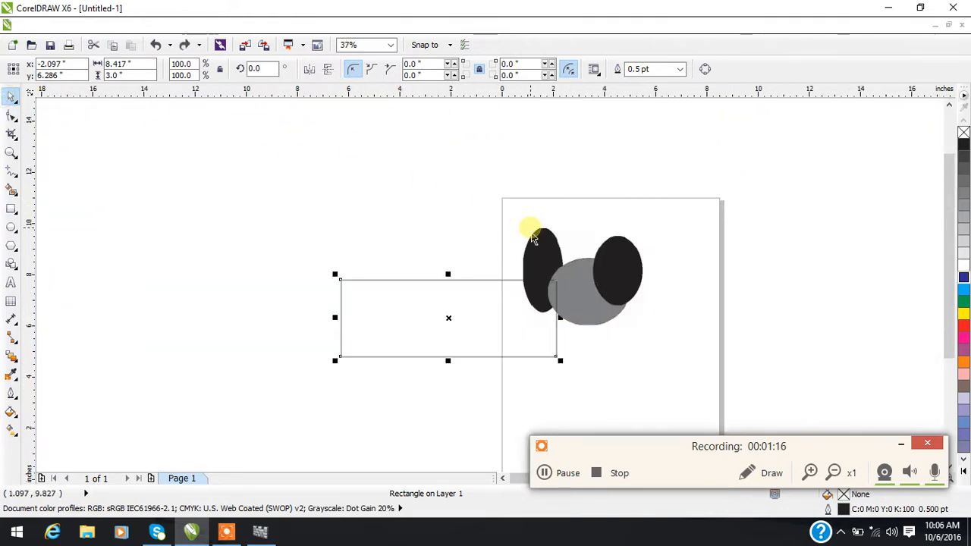
key(ctrl+a)
- Convert the three ellipses to a 75 dpi CMYK bitmap with anti-aliasing and transparent background turned on
click(261, 39)
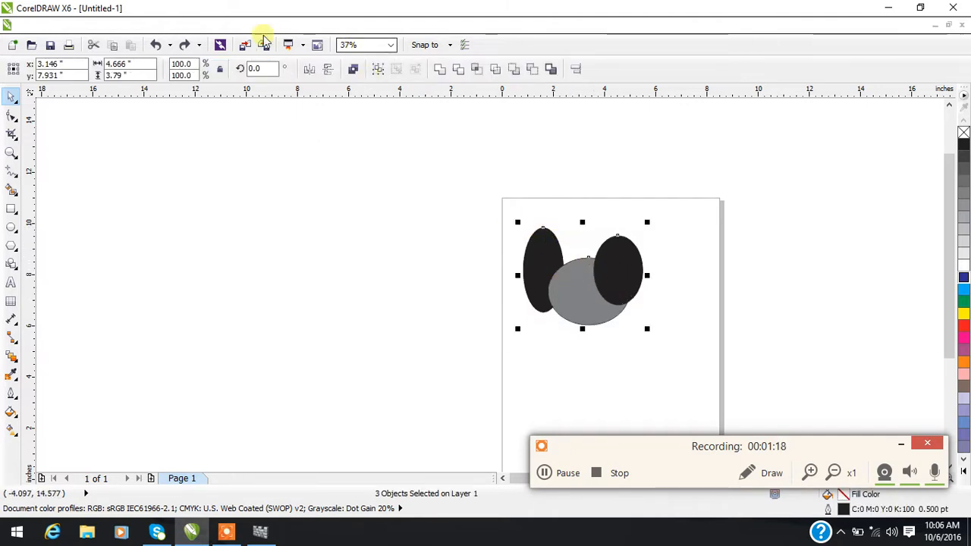
click(250, 42)
click(253, 45)
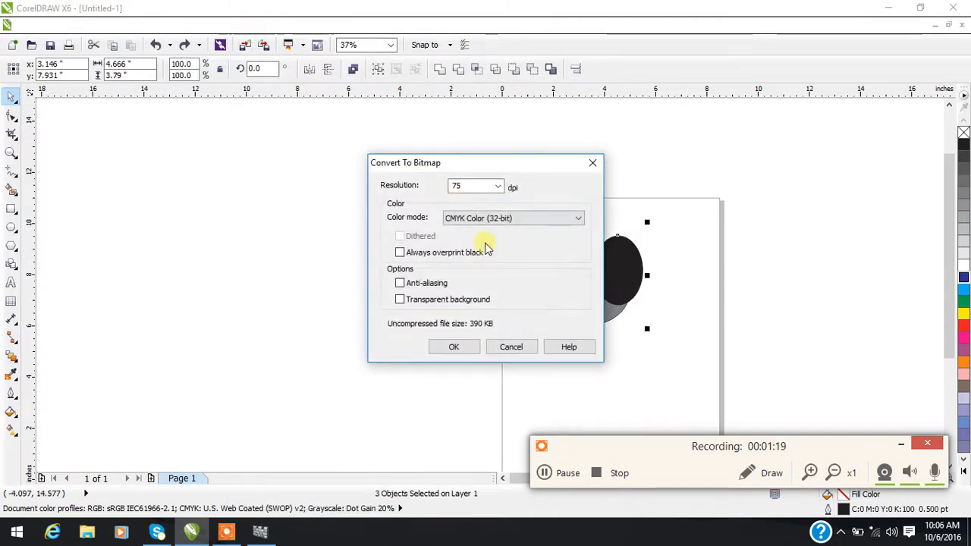
click(429, 287)
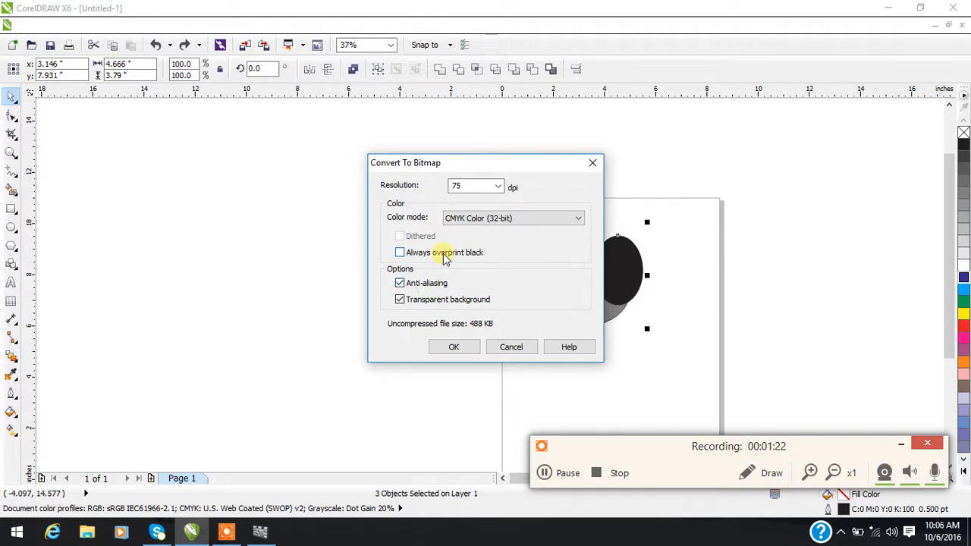
click(453, 347)
- Move the converted bitmap on the page to about x 4.083 inches, y 7.528 inches
scroll(591, 317, up, 5)
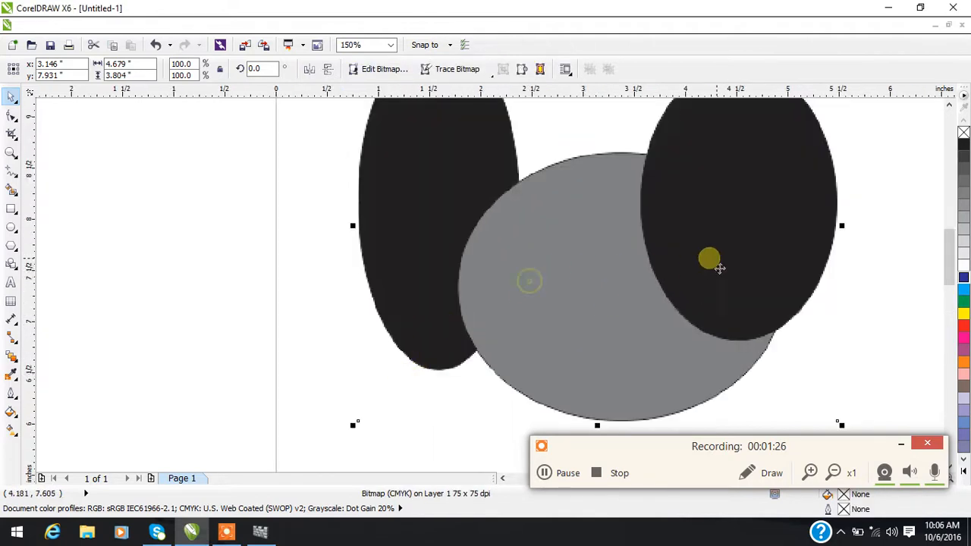
click(872, 173)
drag(800, 215, 730, 223)
key(ctrl+z)
scroll(735, 228, down, 5)
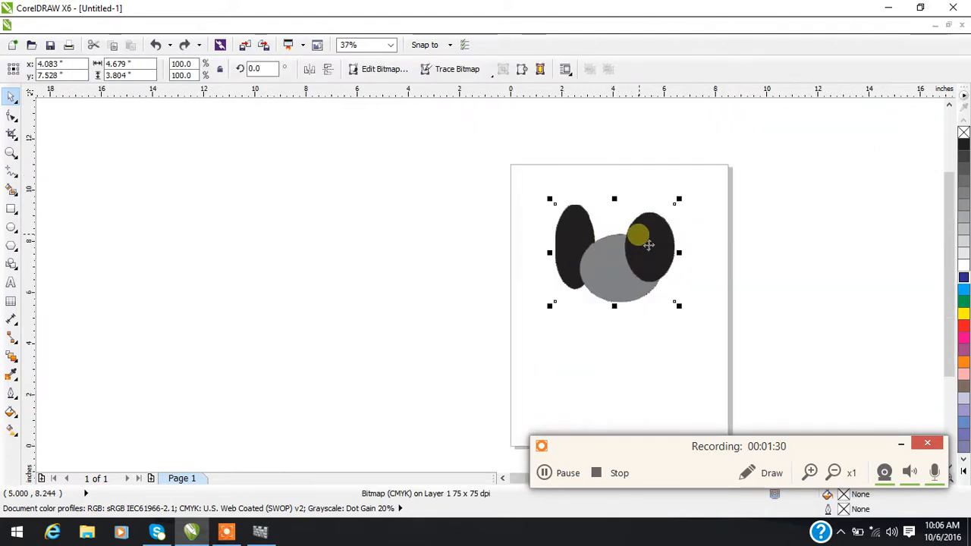
- Apply Auto Adjust to the bitmap of the three ellipses after checking its edges up close
scroll(649, 242, up, 5)
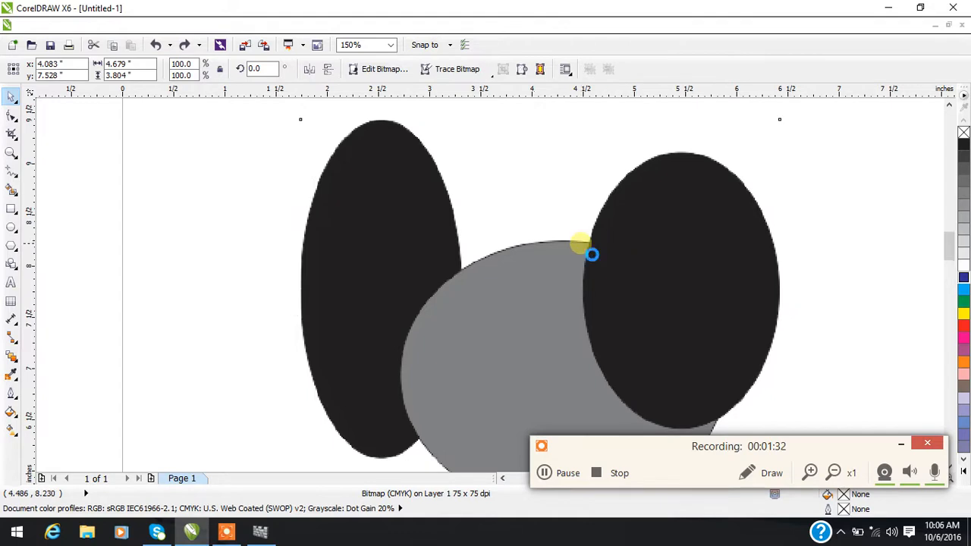
scroll(590, 253, up, 5)
scroll(591, 252, down, 5)
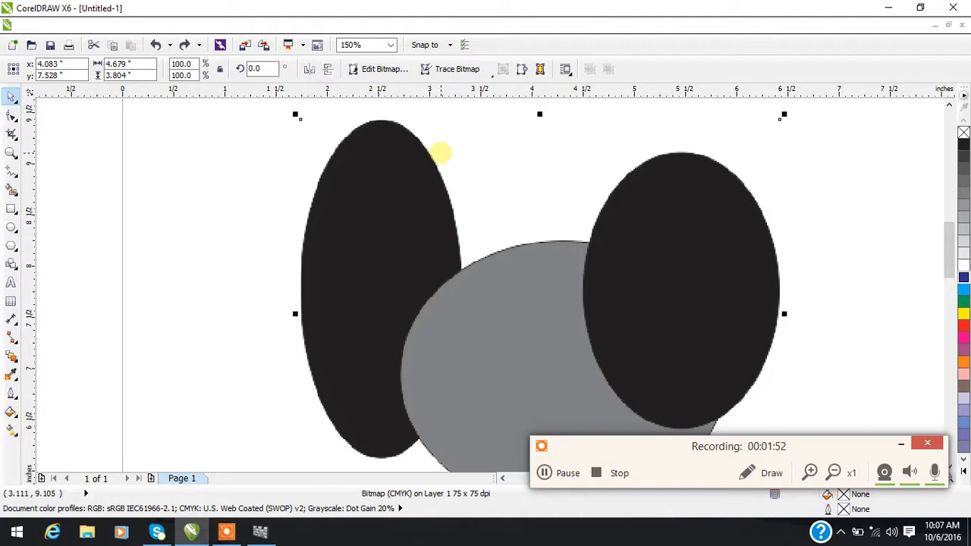
scroll(524, 205, down, 1)
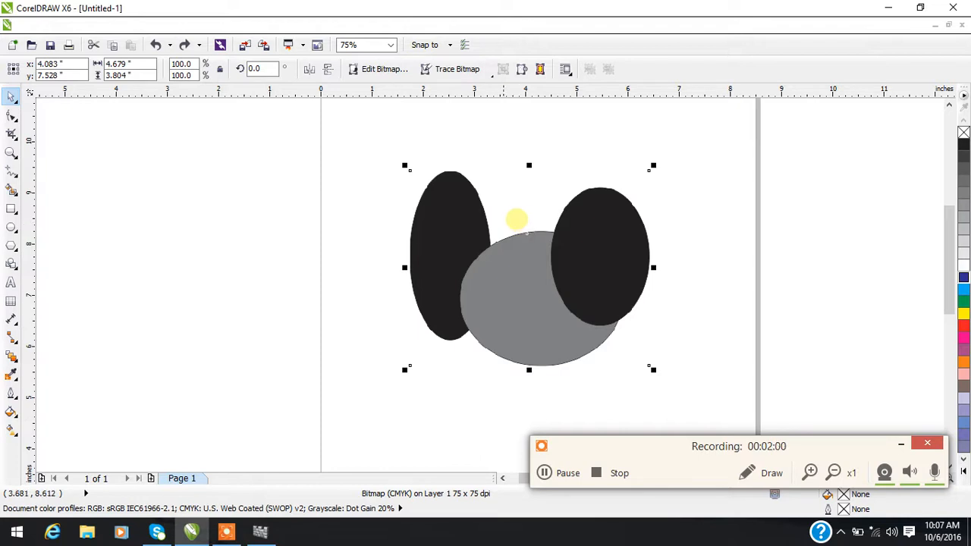
click(250, 26)
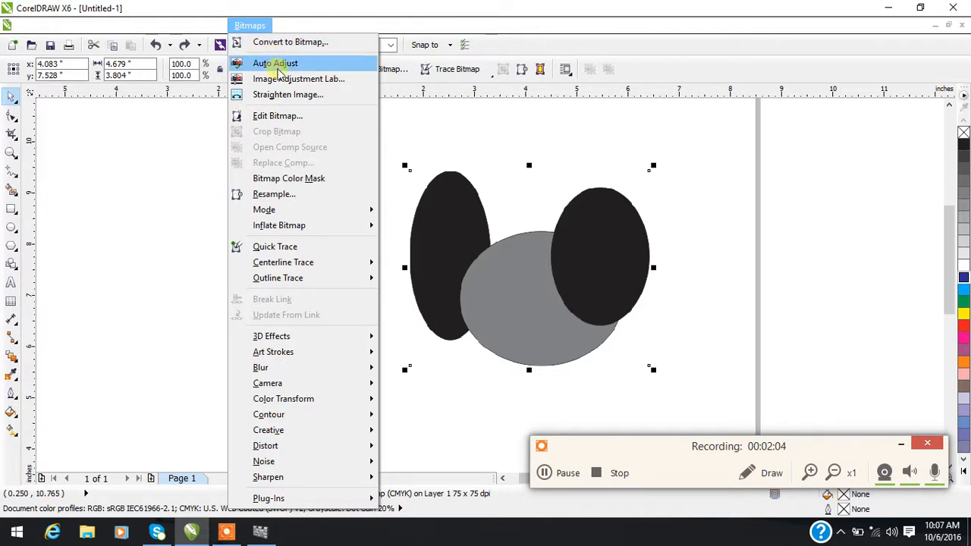
click(260, 64)
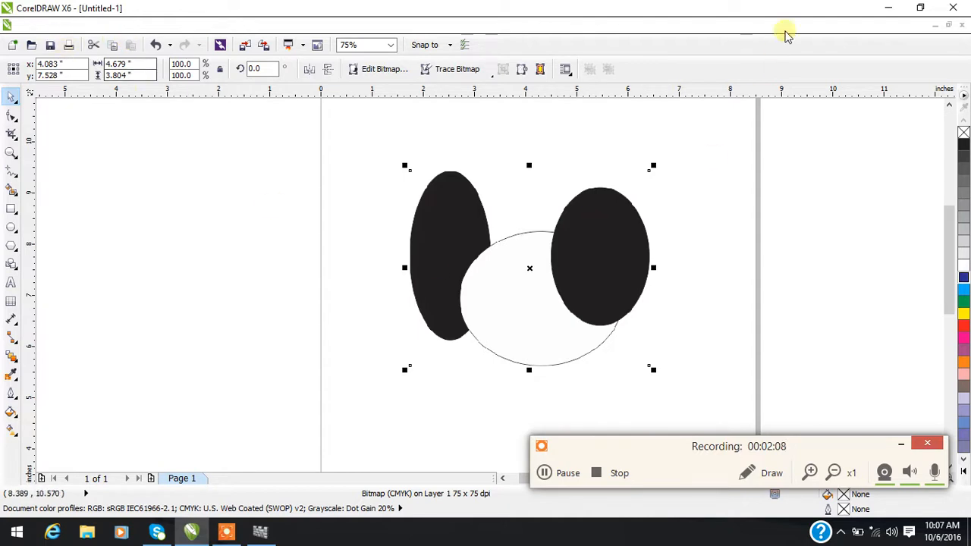
- Switch to the desktop and close the Windows Defender window
click(889, 7)
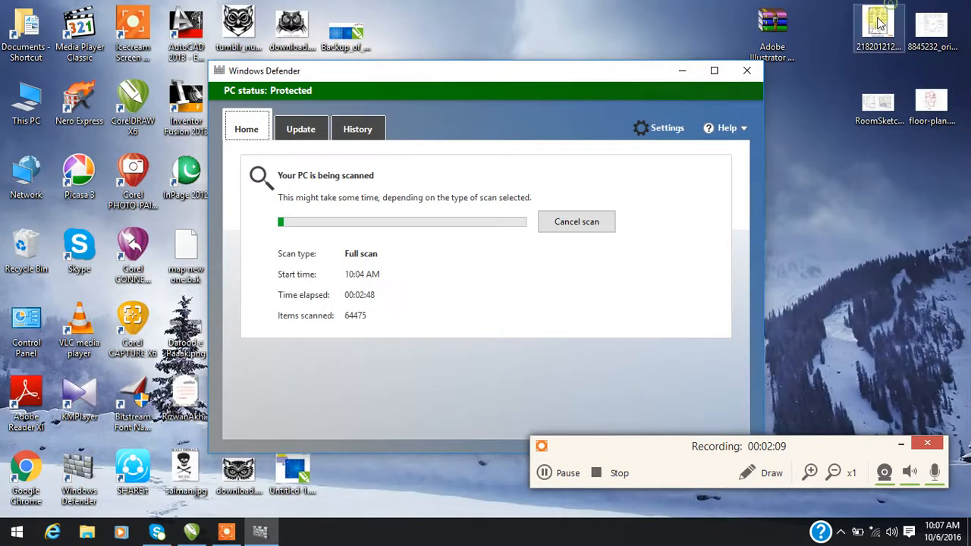
click(747, 73)
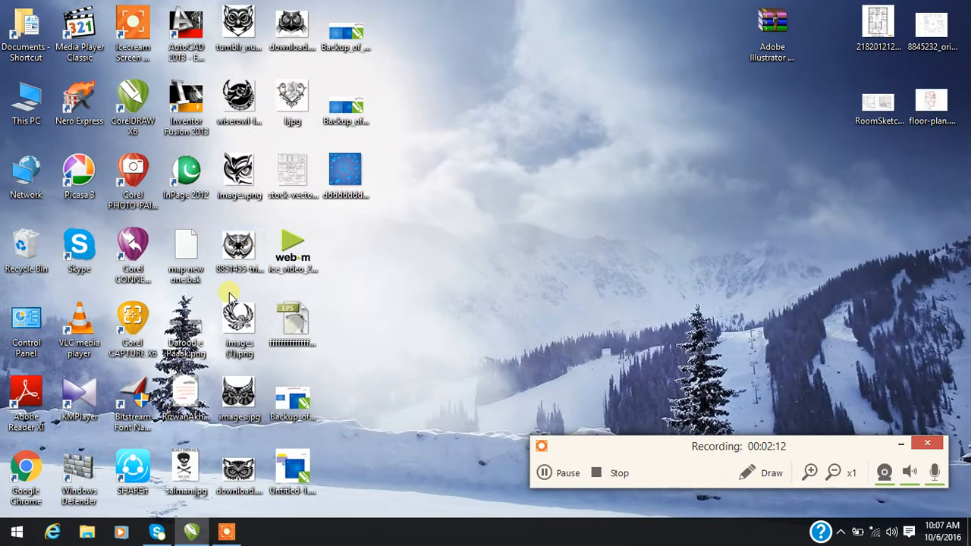
click(295, 34)
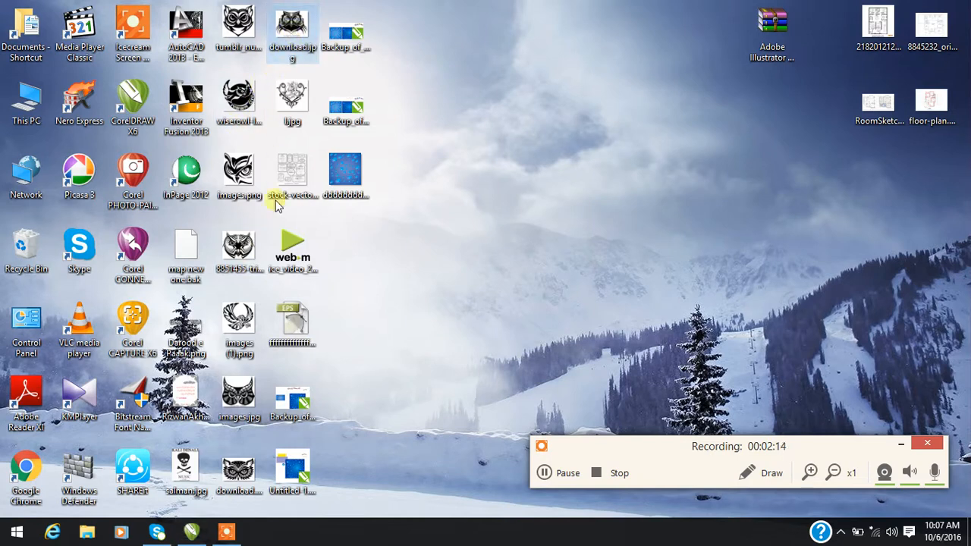
double_click(27, 173)
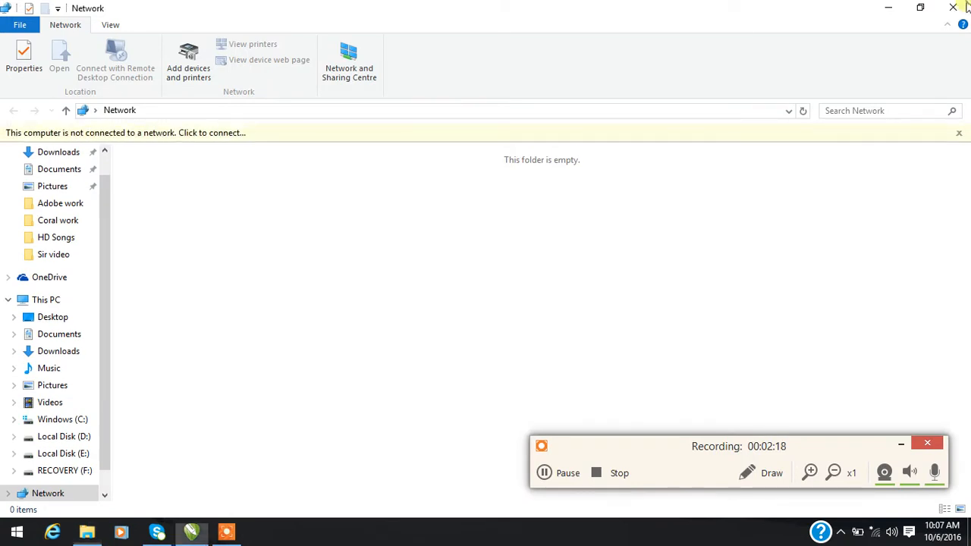
key(alt+F4)
- Bring the portrait photo from Local Disk (D:) into the CorelDRAW drawing, centred at about x -0.5 inches, y 7.529 inches
double_click(29, 106)
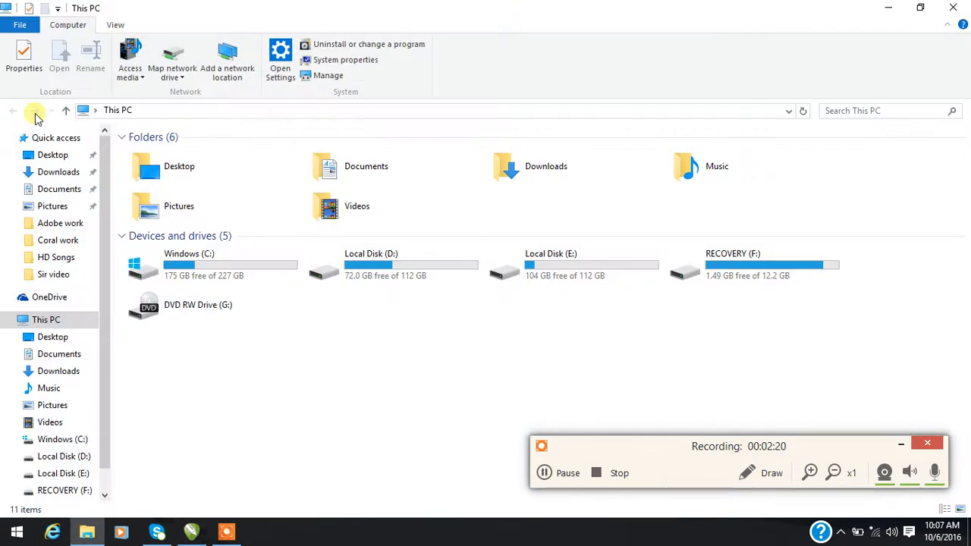
double_click(357, 261)
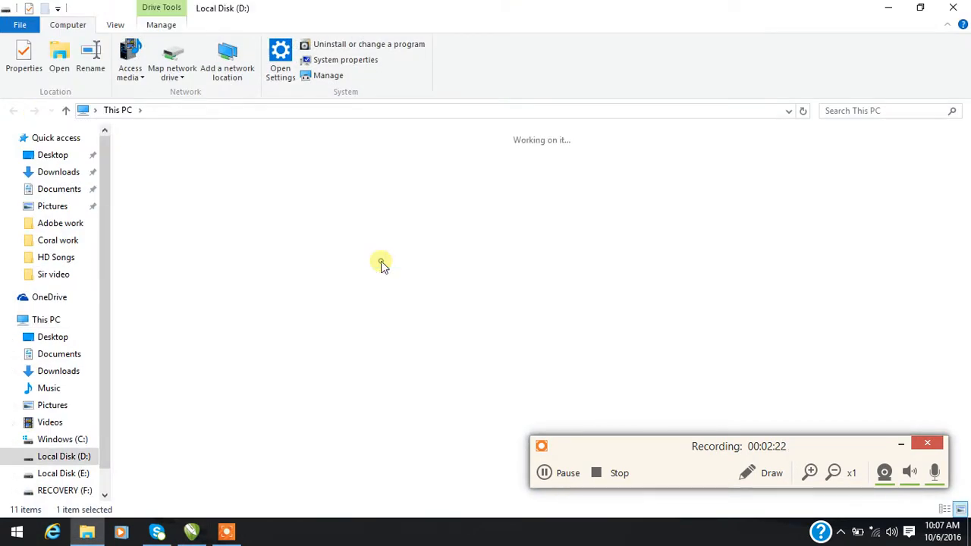
drag(620, 355, 295, 268)
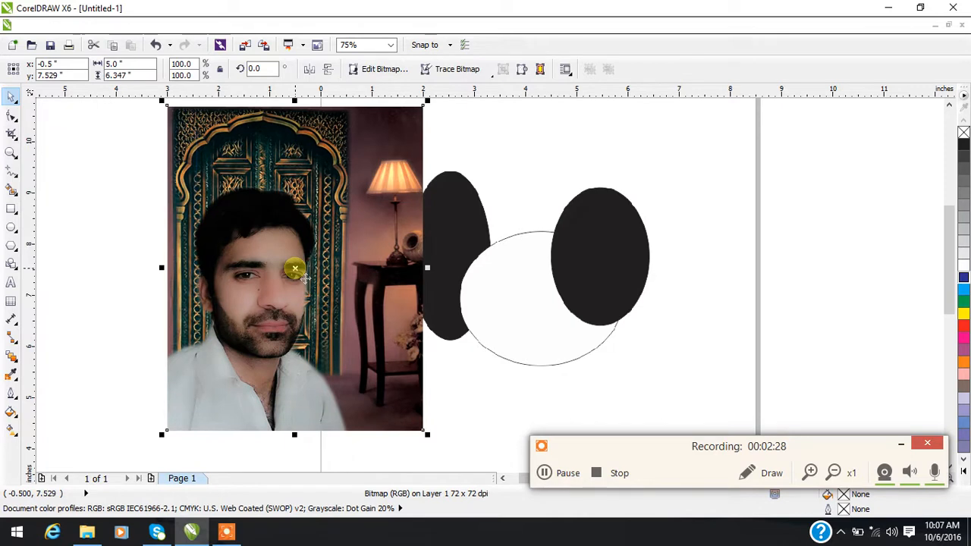
- Try Auto Adjust on the portrait photo
click(239, 25)
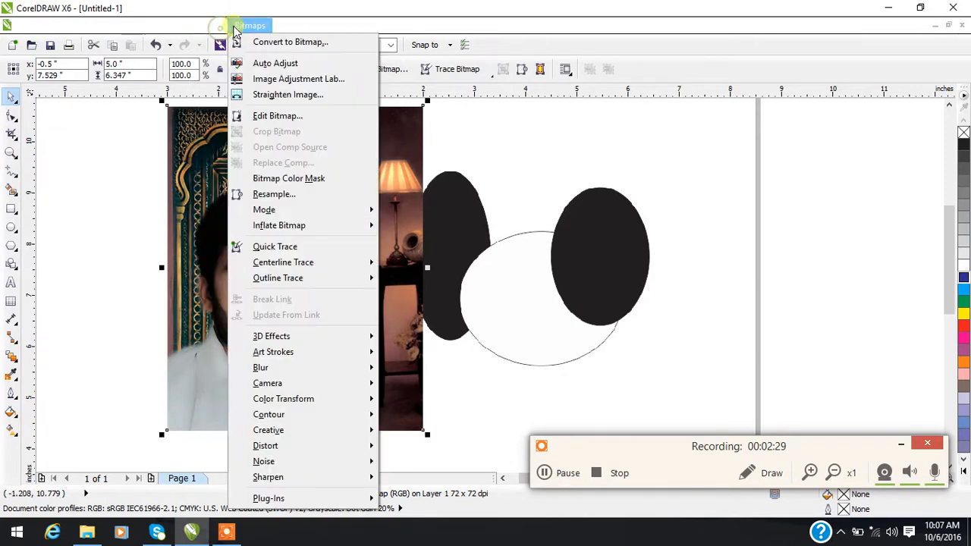
click(266, 64)
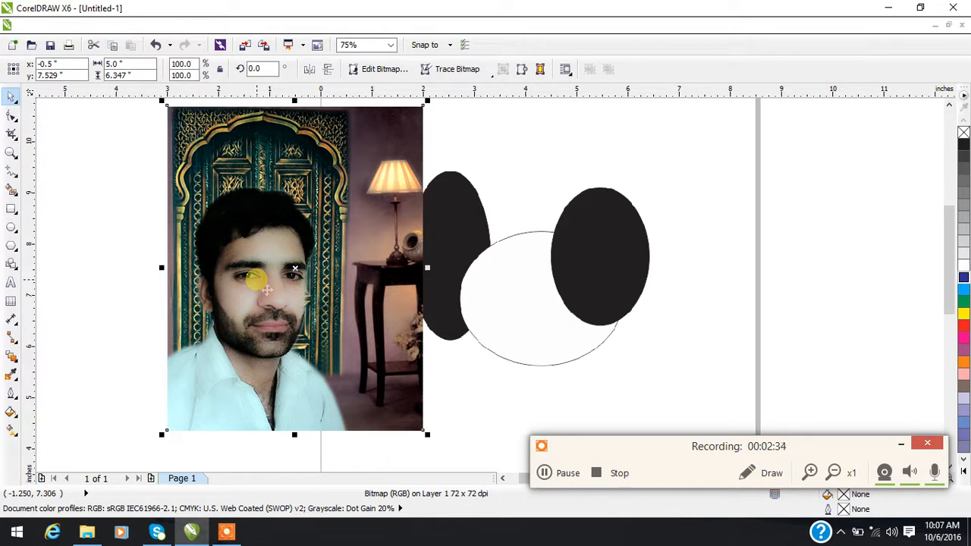
- Try a temperature of about 7,851 and a saturation of 56 on the portrait photo in the Image Adjustment Lab
click(251, 26)
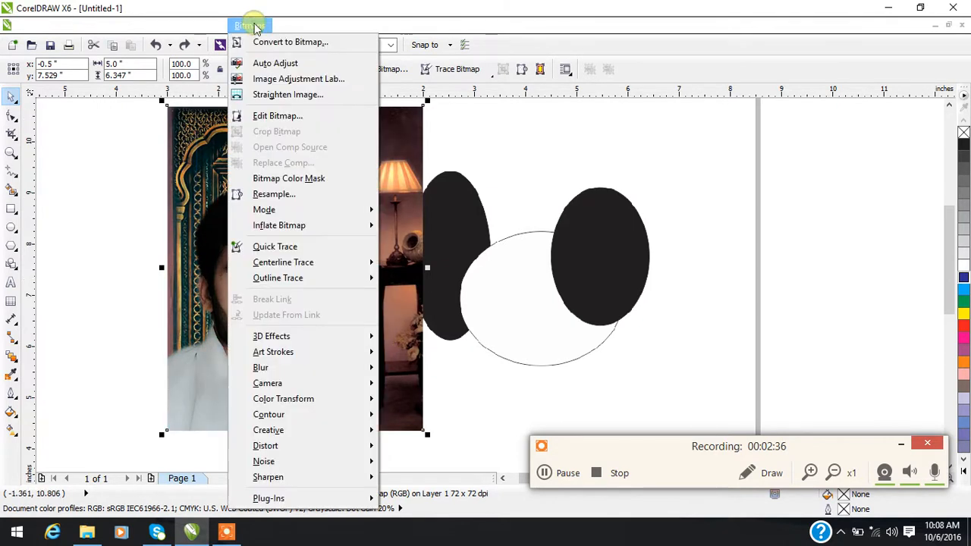
click(288, 79)
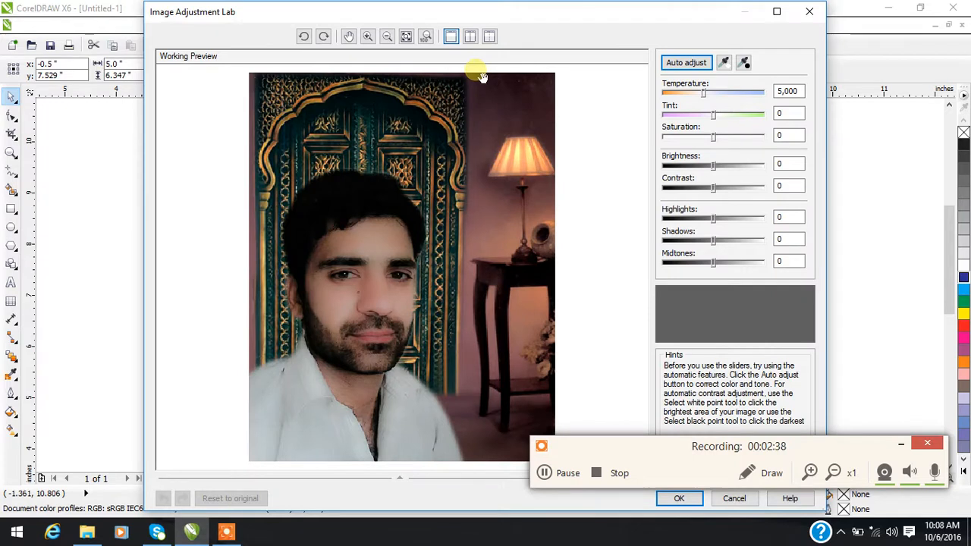
drag(703, 98, 720, 99)
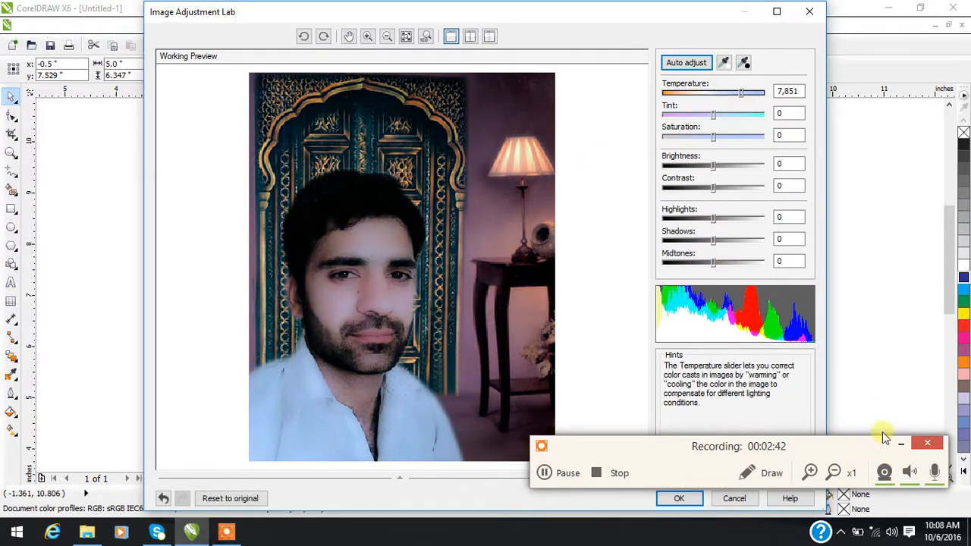
click(908, 444)
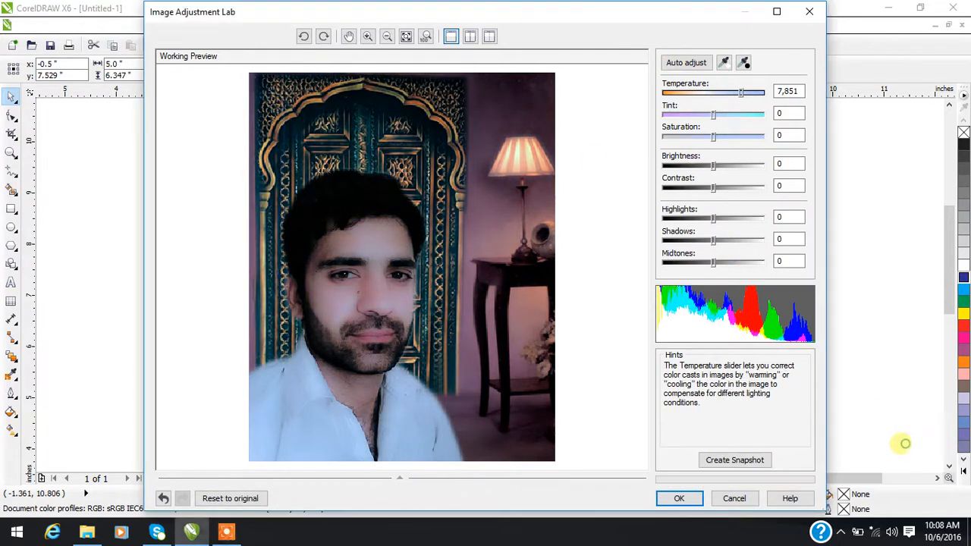
click(741, 137)
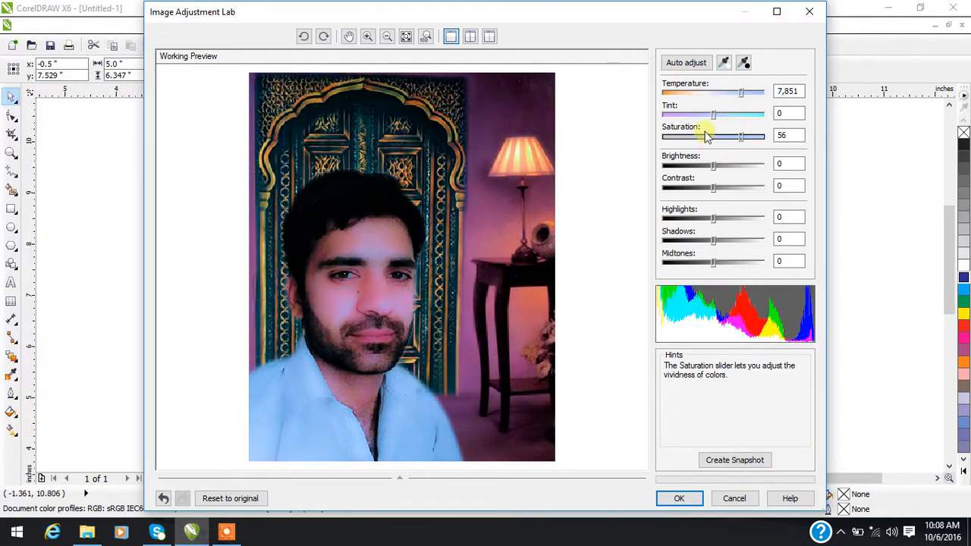
- Try a saturation of -7, brightness of -3 and contrast of -4 in the photo's image adjustments
click(733, 164)
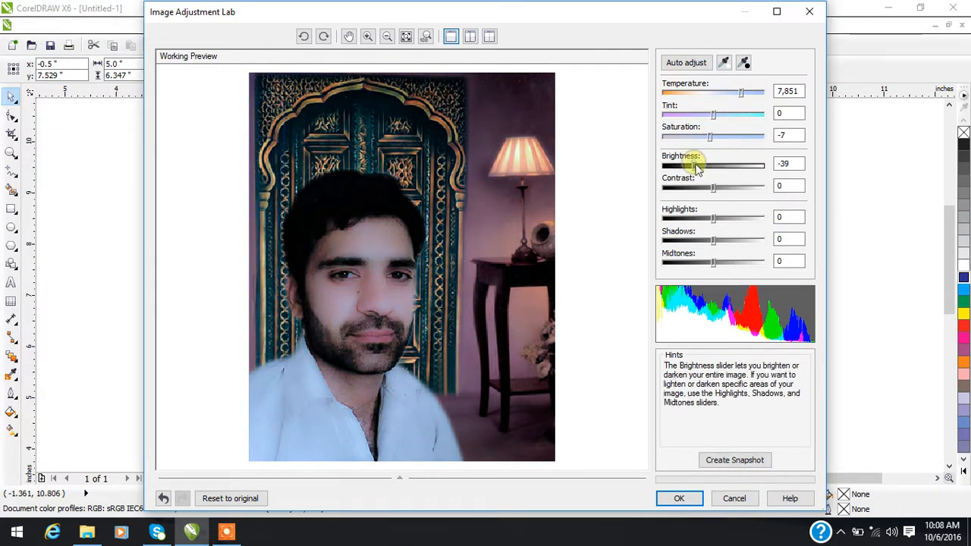
click(739, 187)
click(713, 166)
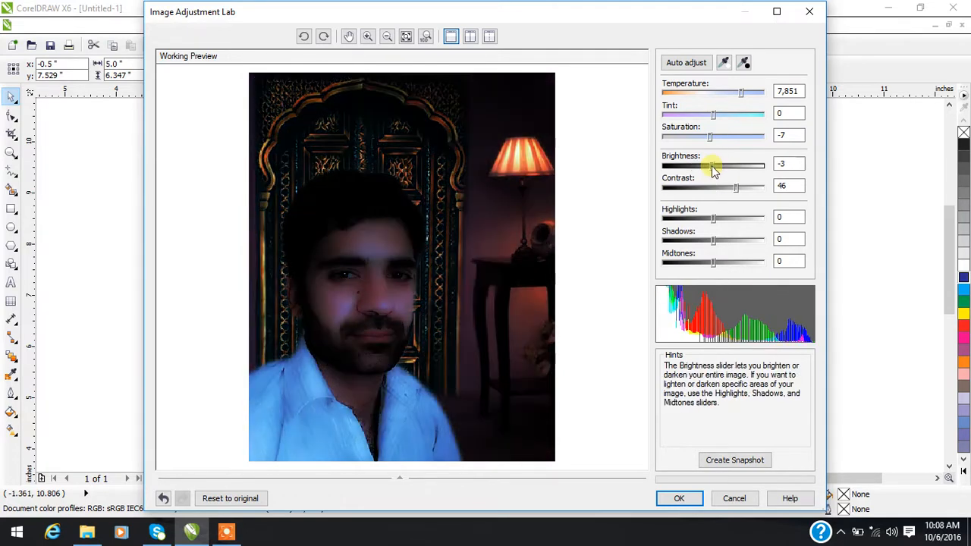
click(713, 188)
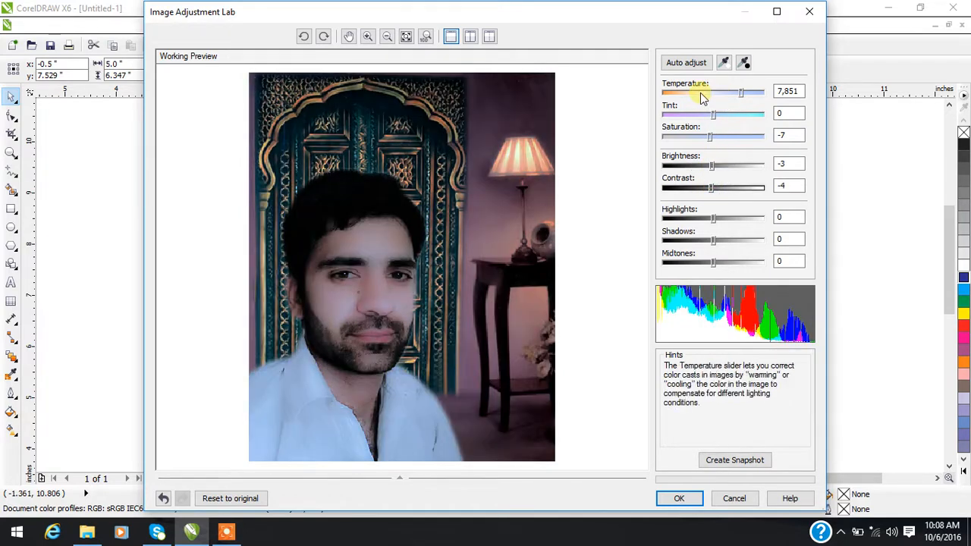
- Set highlights to 10, shadows to 3 and midtones to -6, and create a snapshot of the adjusted photo
click(734, 219)
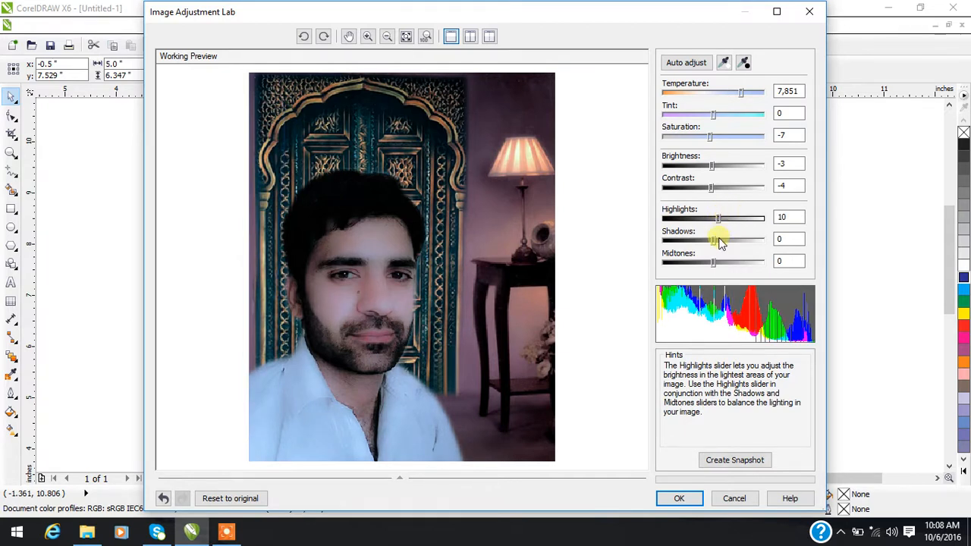
drag(719, 241, 729, 243)
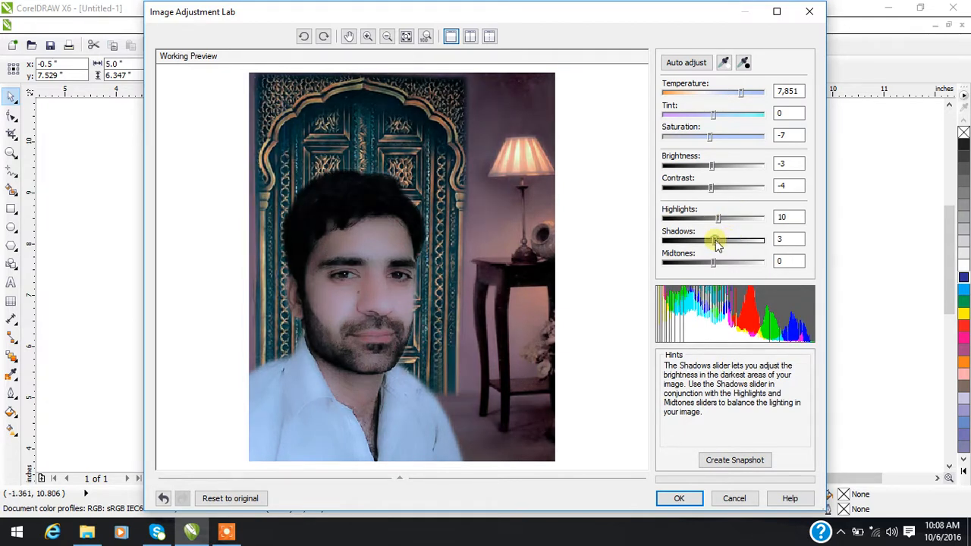
click(733, 264)
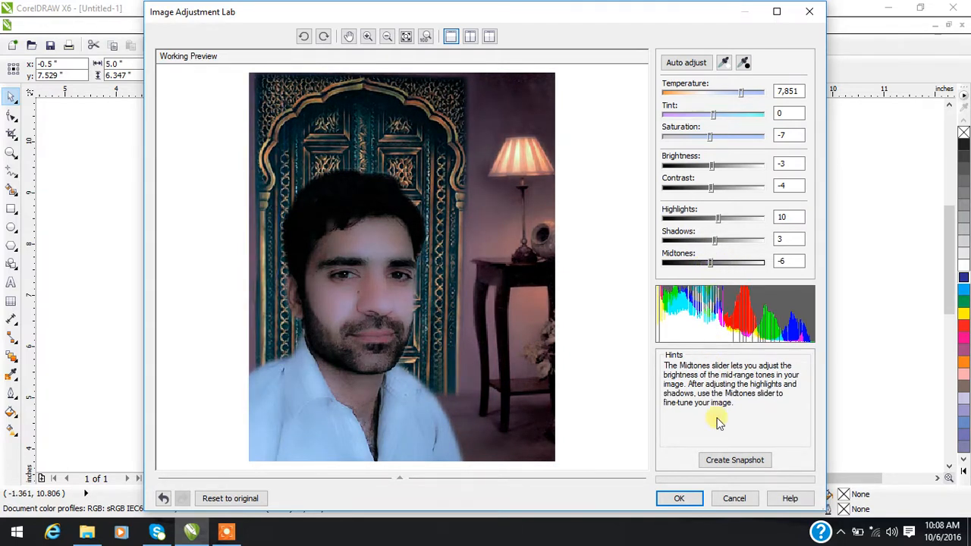
click(733, 460)
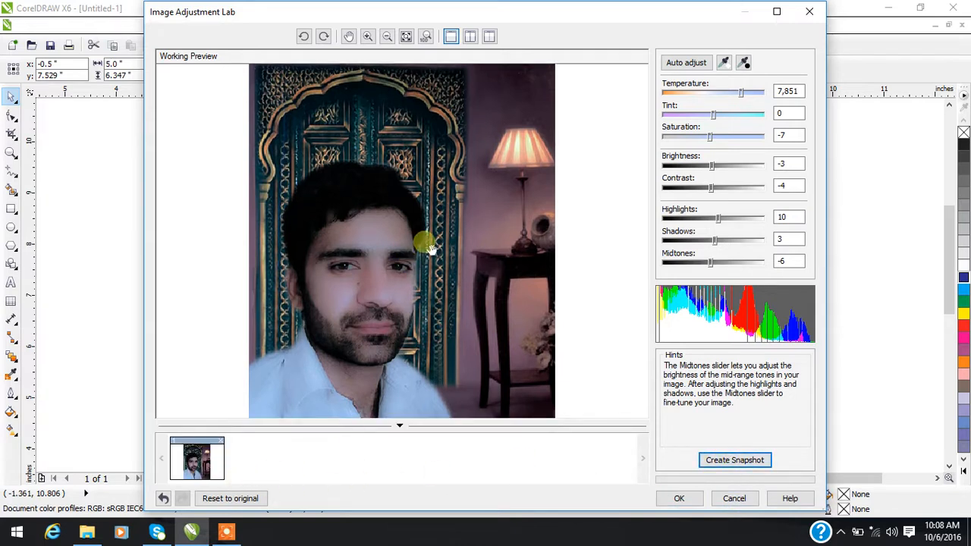
- Inspect the face and shirt in the enlarged preview, and discard the Image Adjustment Lab changes
click(457, 216)
drag(363, 369, 426, 228)
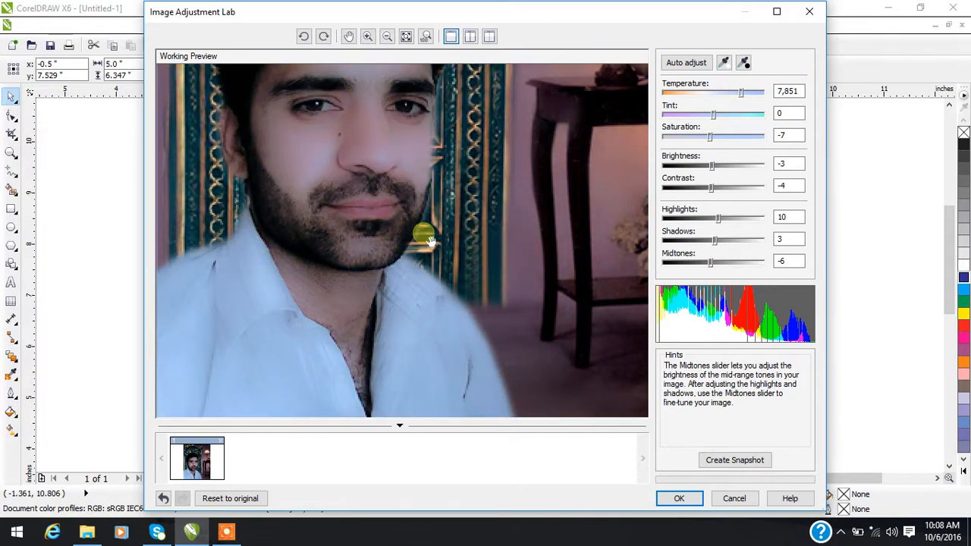
click(734, 497)
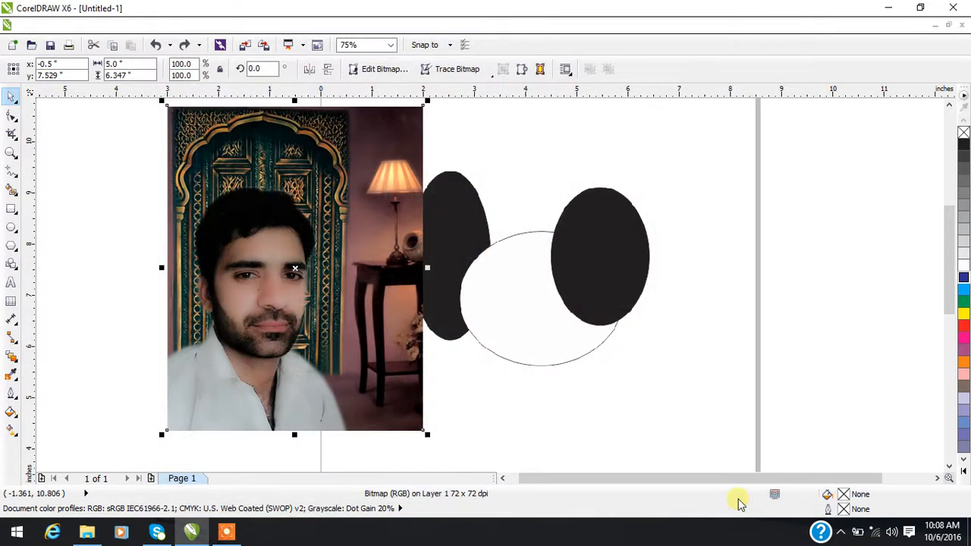
- Straighten the portrait photo by rotating it 0.7 degrees, with crop and resample to original size turned on
scroll(486, 336, down, 2)
click(237, 26)
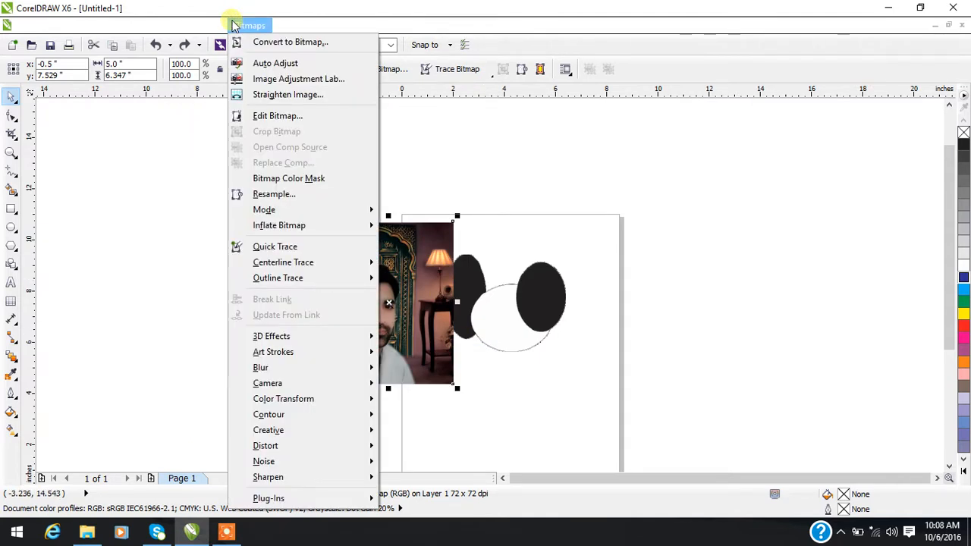
click(311, 102)
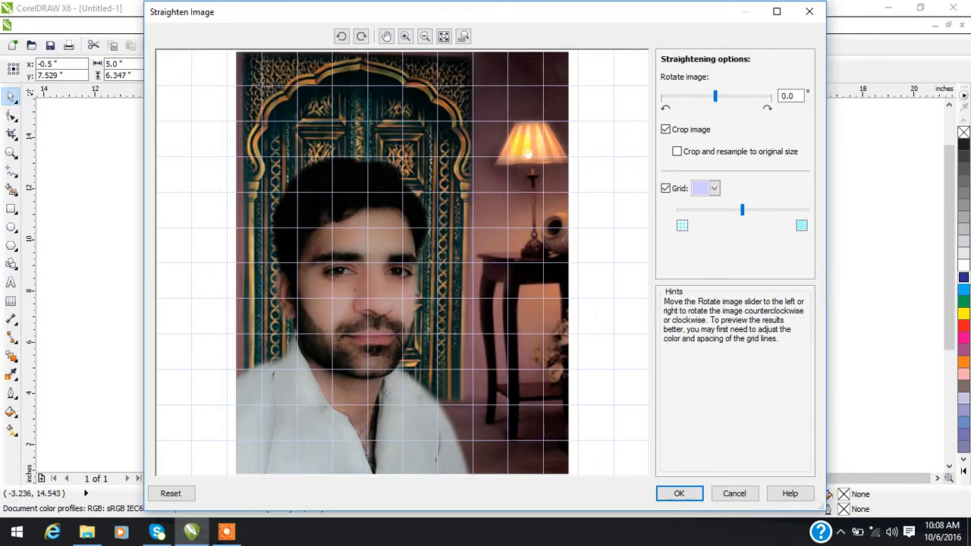
drag(716, 101, 721, 138)
key(Up)
key(Up)
key(Up)
key(Up)
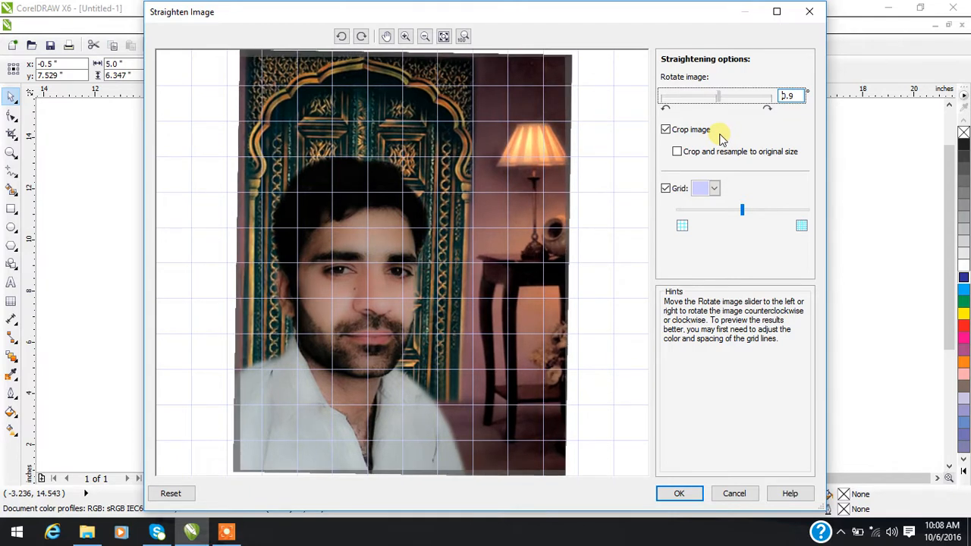
key(Down)
key(Down)
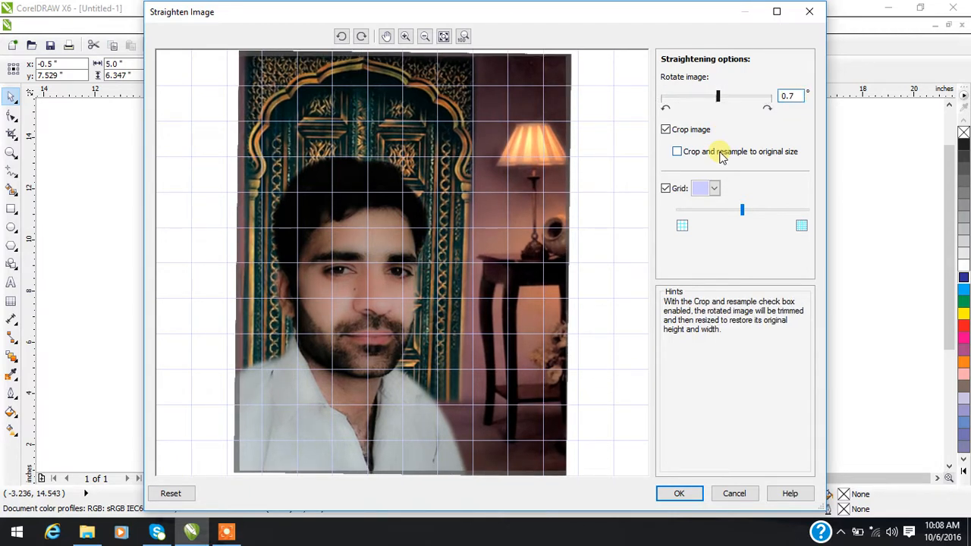
click(721, 154)
click(687, 495)
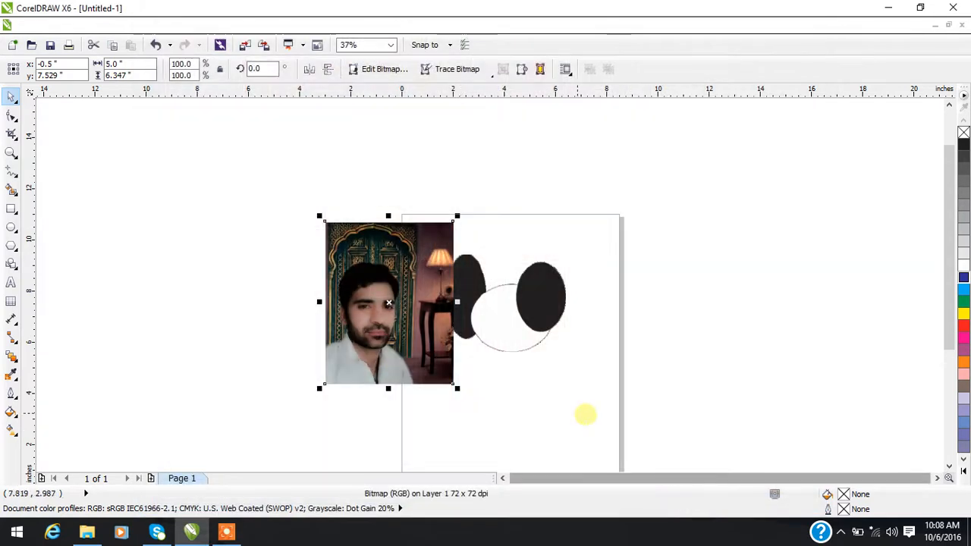
- Open the portrait photo in Corel PHOTO-PAINT, look over its image adjustment commands, and return to CorelDRAW without editing it
scroll(337, 334, up, 2)
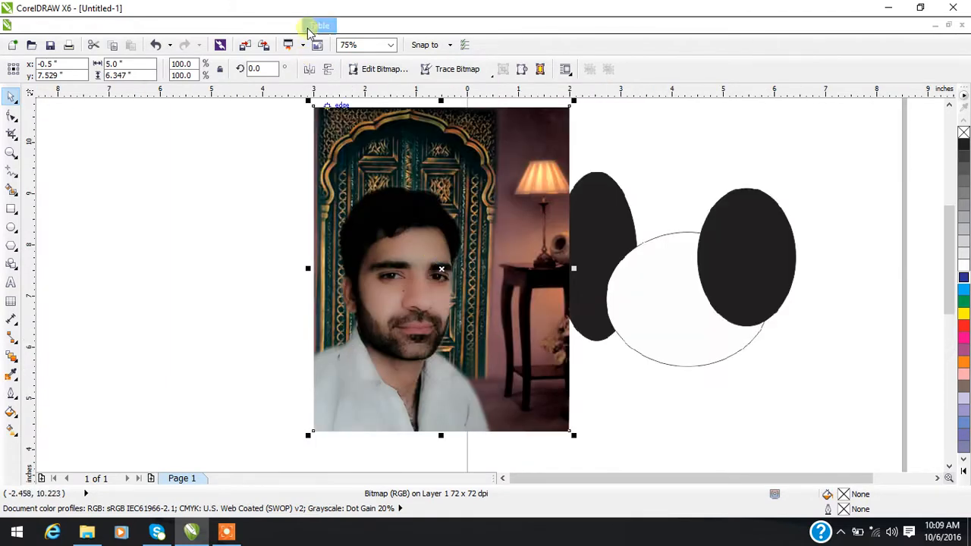
click(214, 25)
mouse_move(242, 29)
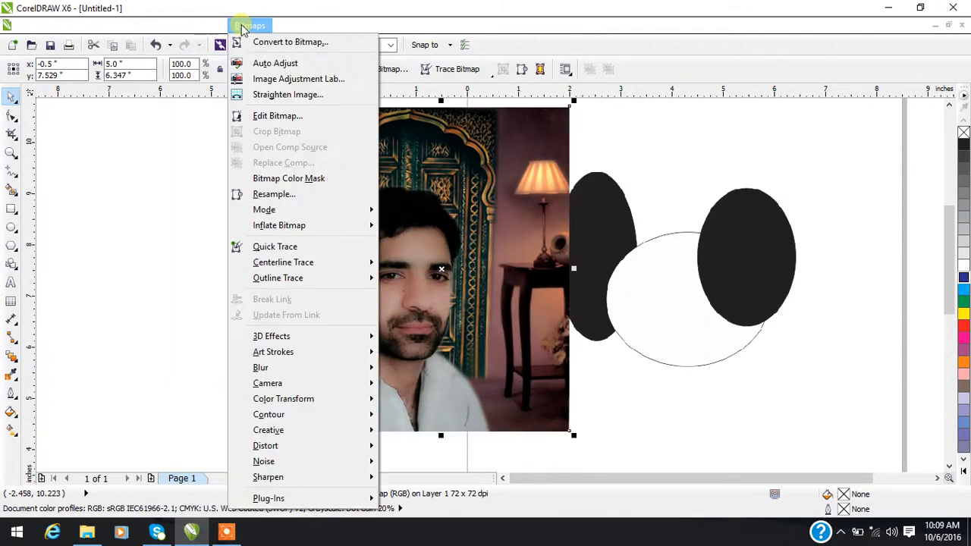
click(277, 116)
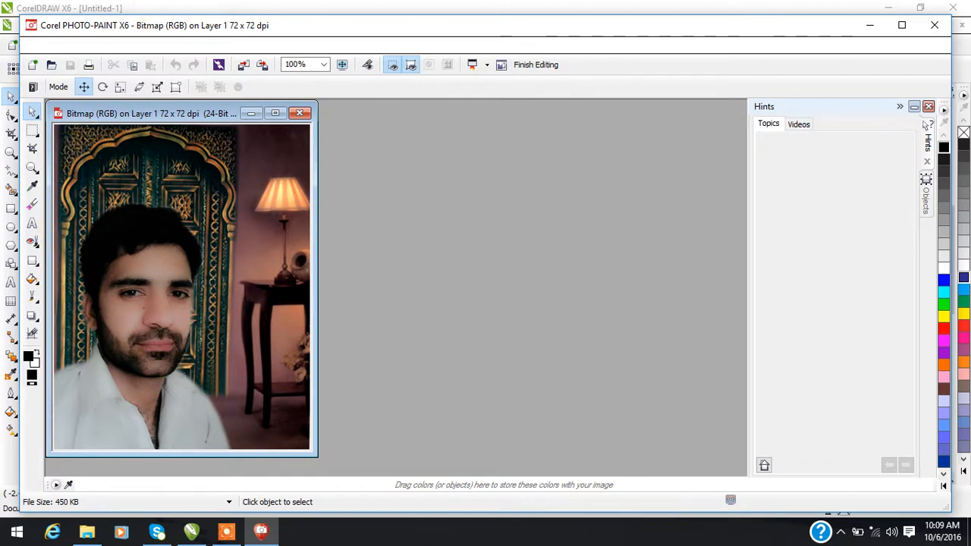
click(168, 46)
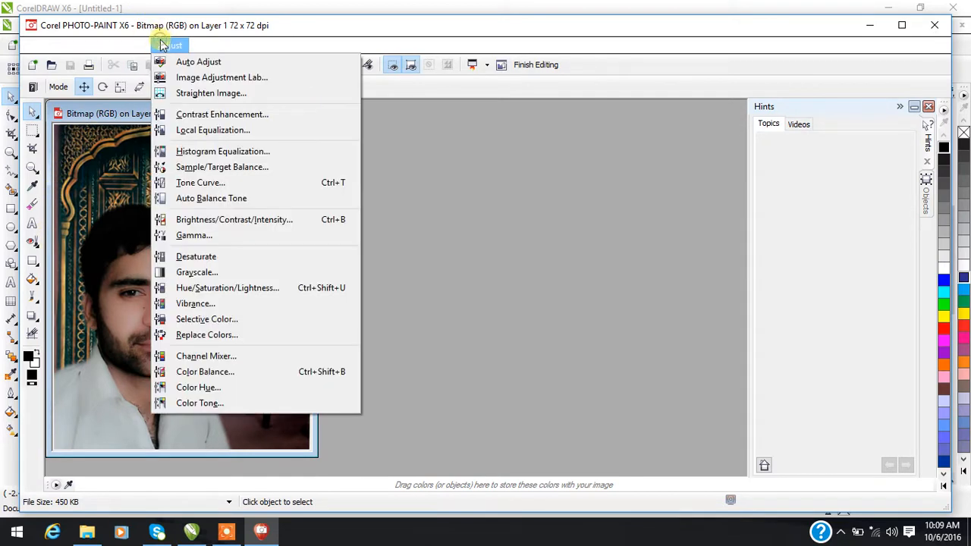
click(934, 25)
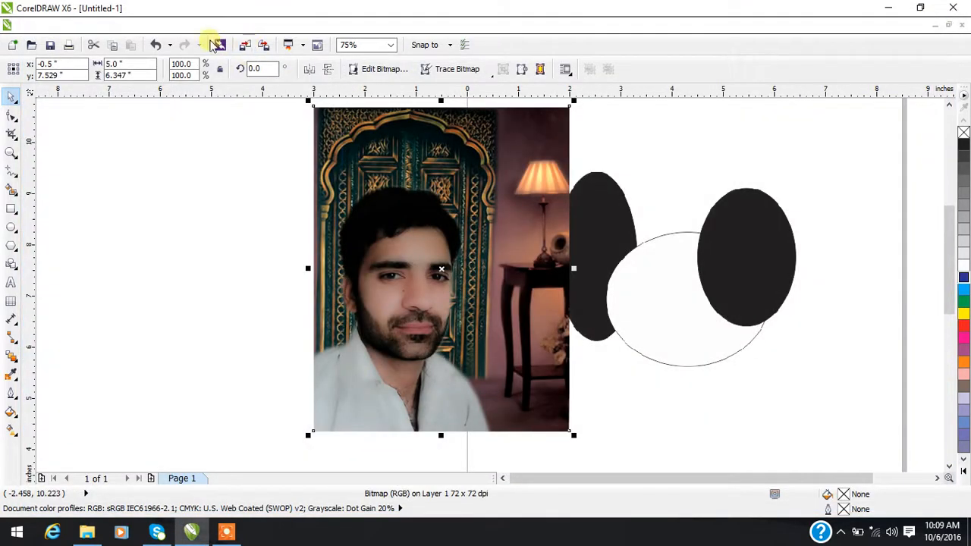
- Hide a light grey colour sampled from the shirt in the portrait, using a Bitmap Color Mask with tolerance 0
click(220, 28)
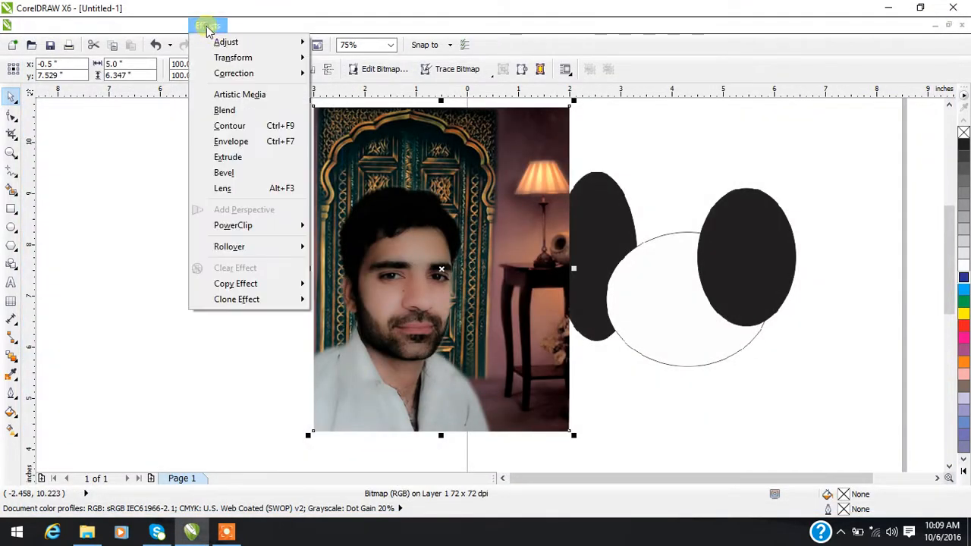
mouse_move(234, 26)
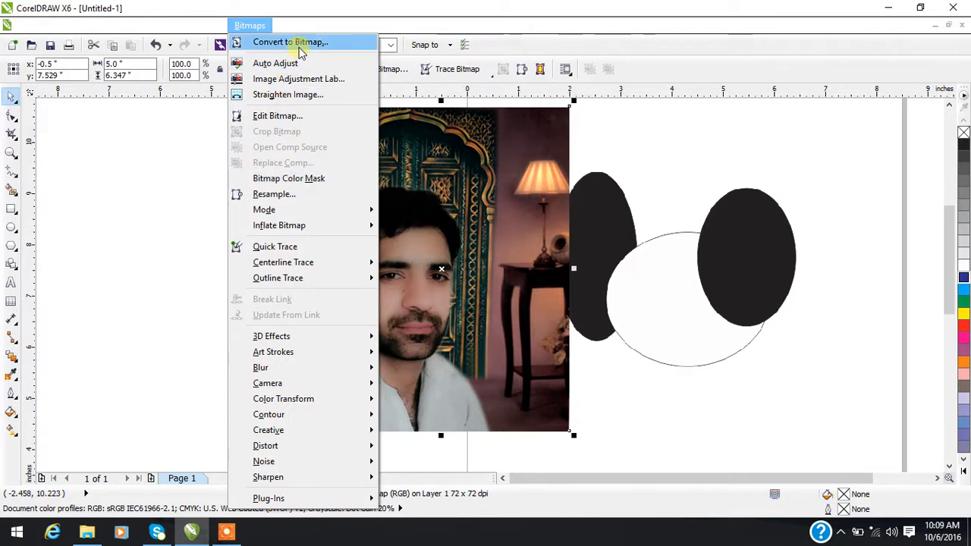
click(307, 187)
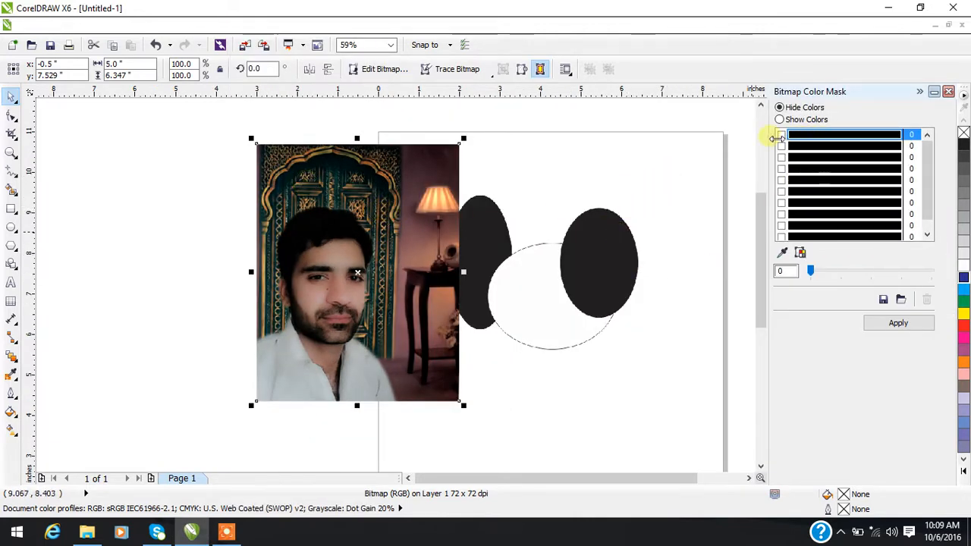
click(782, 252)
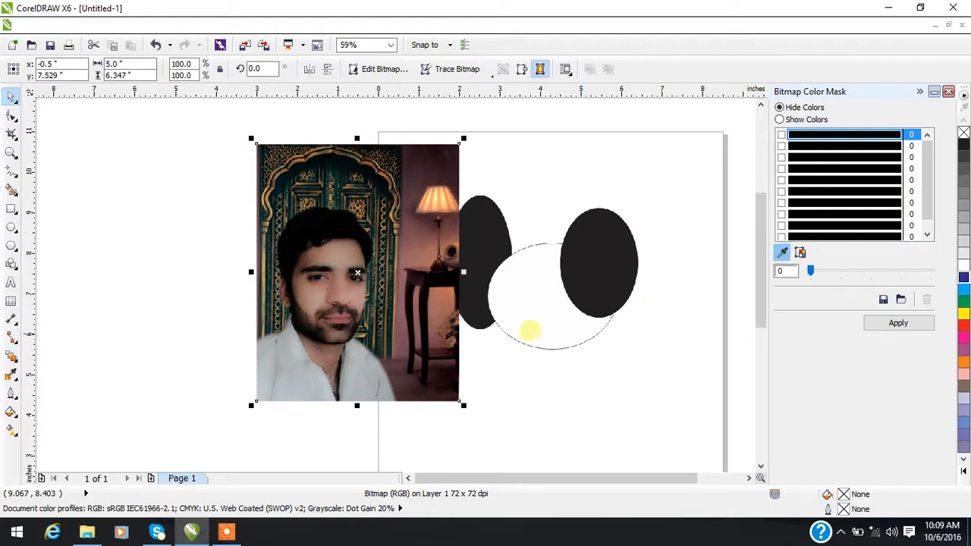
click(302, 390)
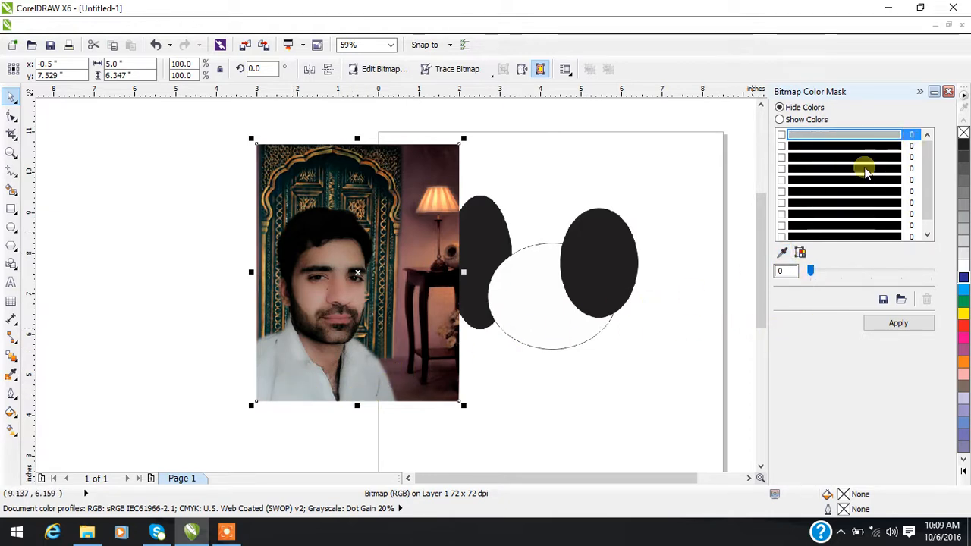
click(892, 322)
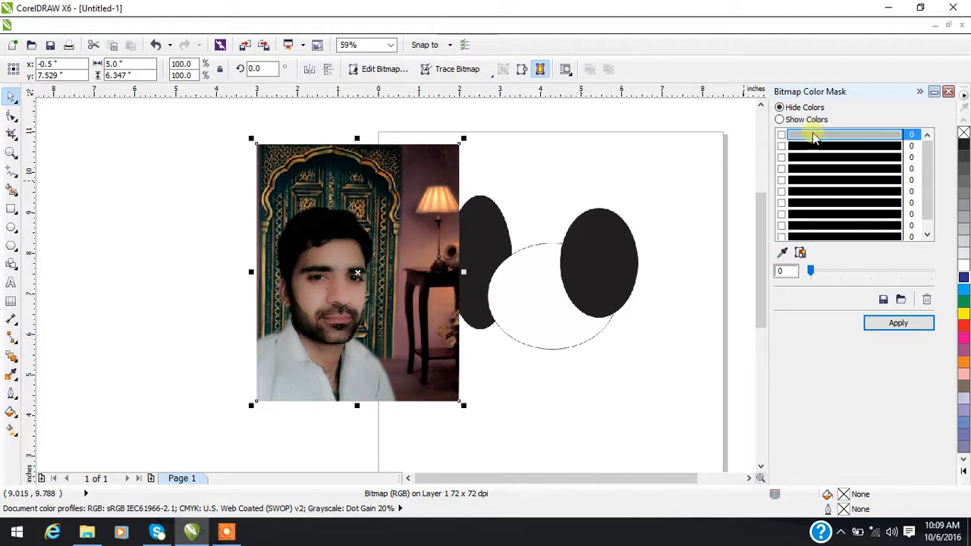
- Hide the brown colour sampled from the wall beside the lamp, and resample a neighbouring wall pixel for the mask at tolerance 0
click(426, 252)
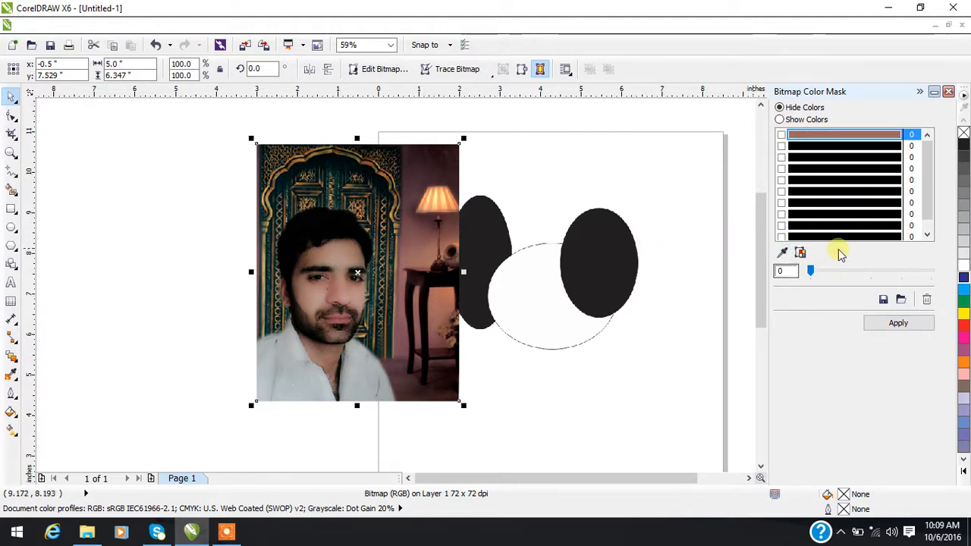
click(893, 324)
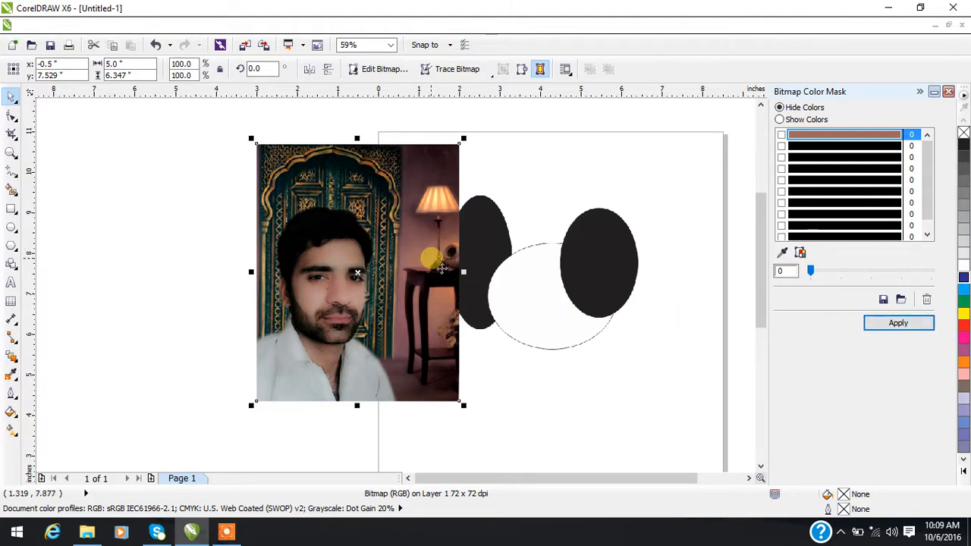
scroll(429, 251, up, 10)
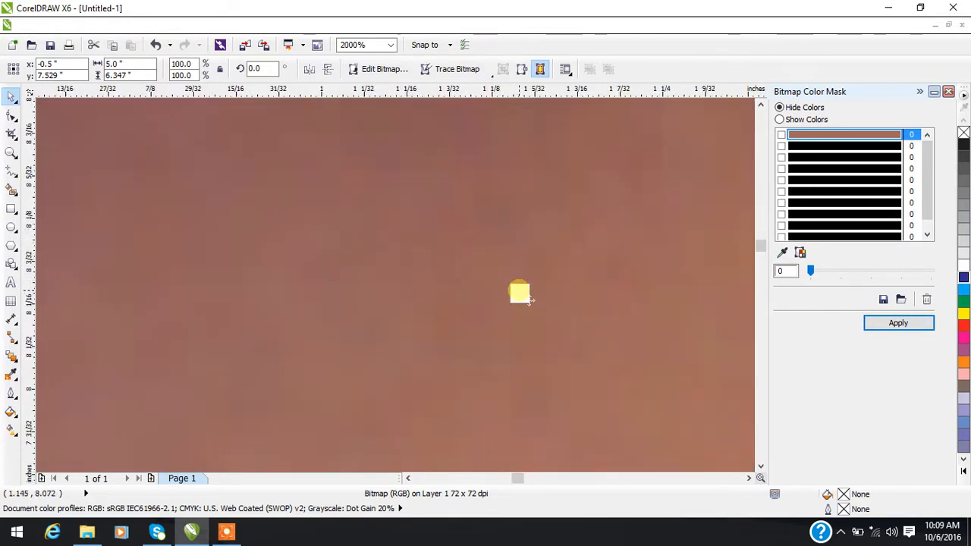
click(782, 252)
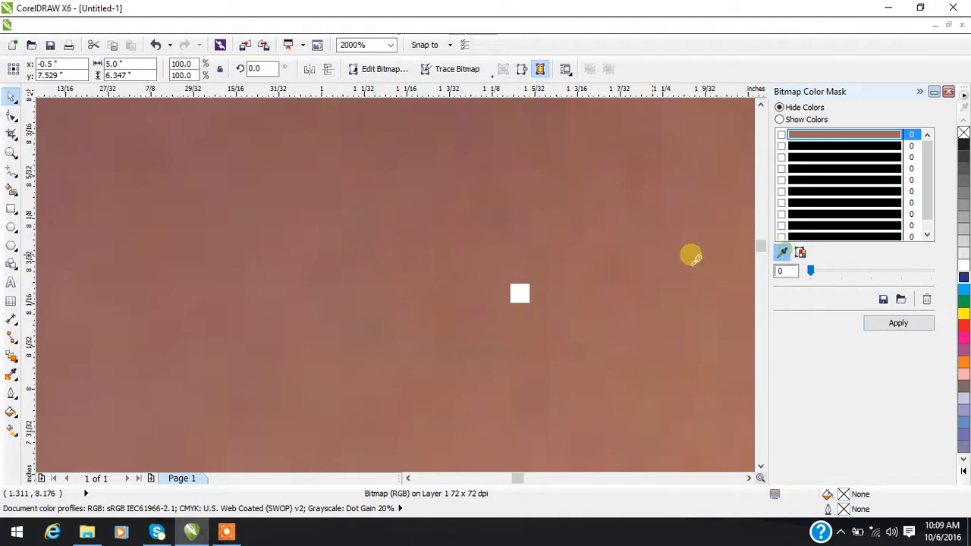
click(896, 324)
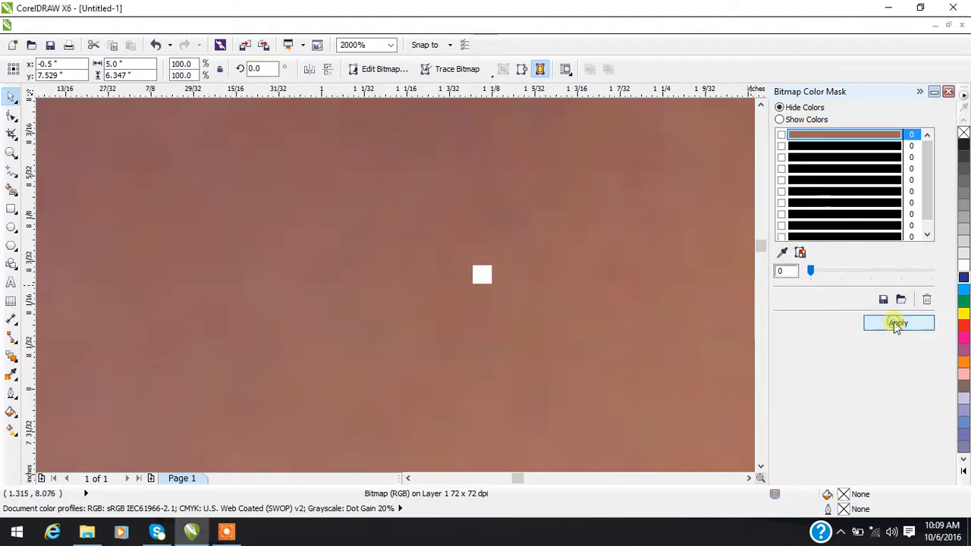
- Try hiding the reddish-brown wall colour with a mask tolerance of 77, and undo that mask
scroll(521, 316, down, 10)
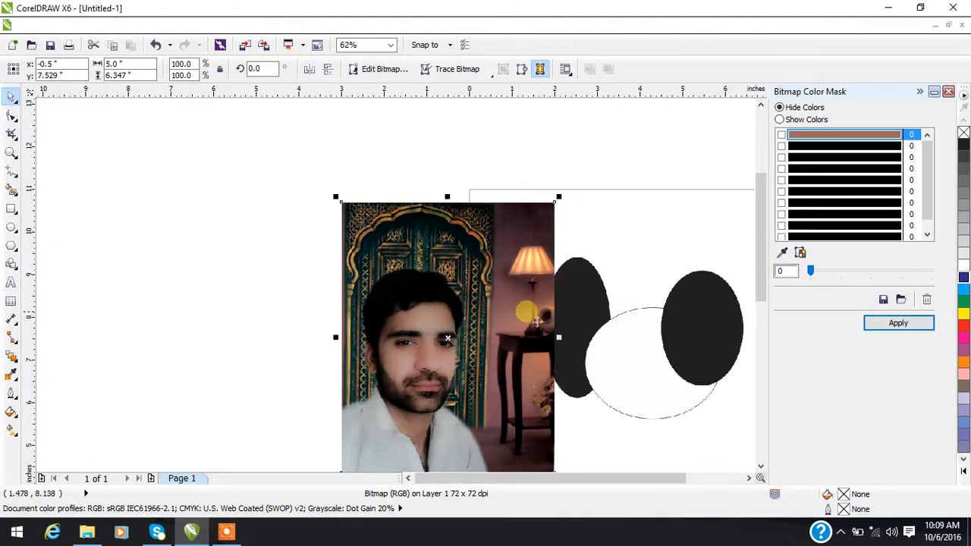
scroll(531, 318, up, 2)
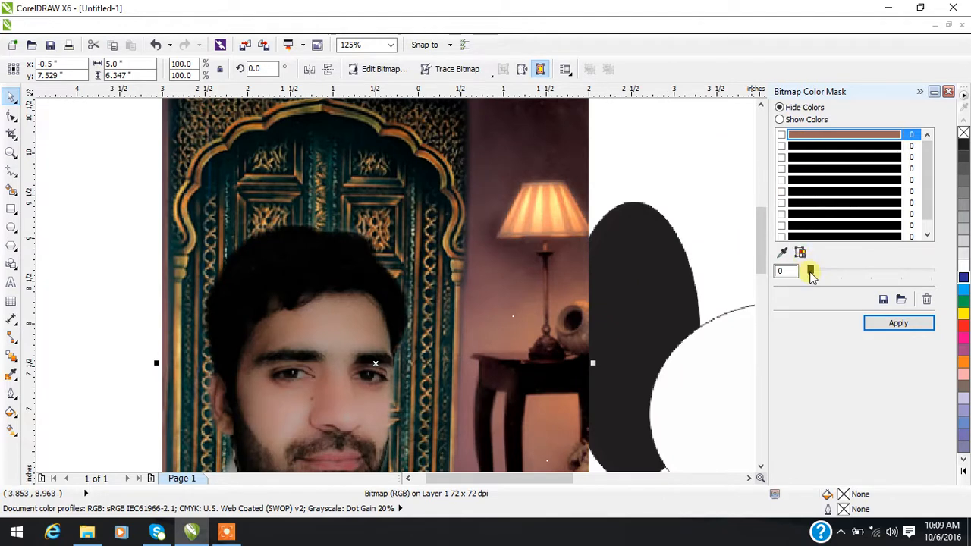
drag(883, 273, 902, 274)
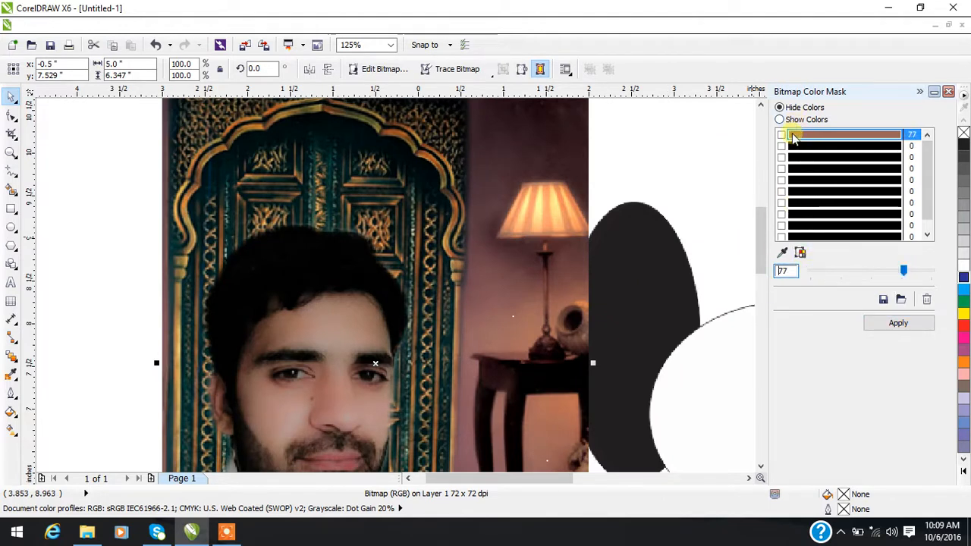
click(785, 257)
click(509, 284)
click(895, 322)
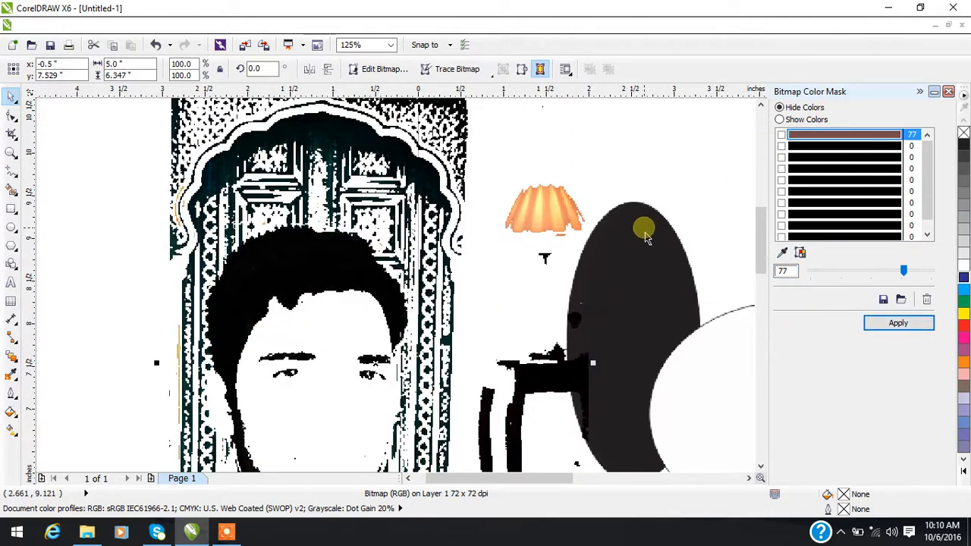
scroll(501, 219, down, 3)
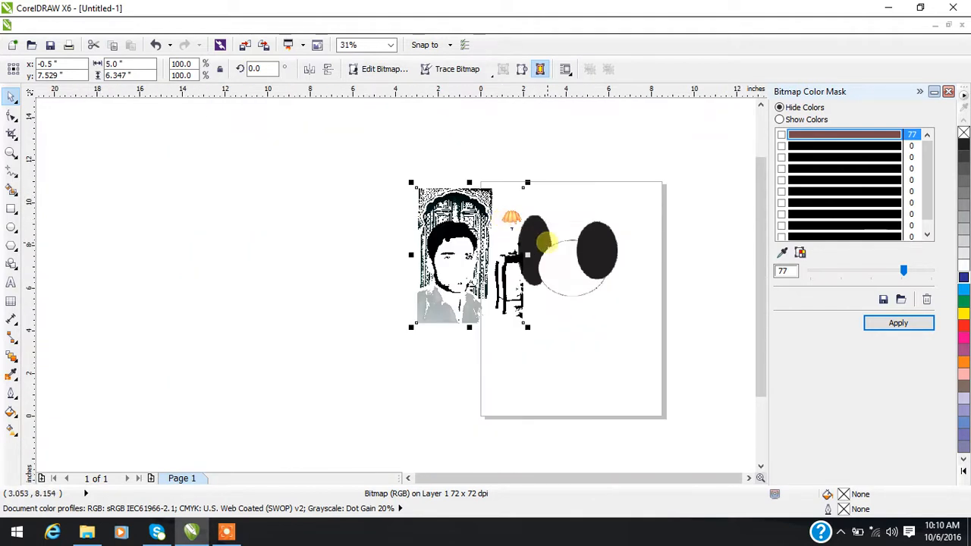
key(ctrl+z)
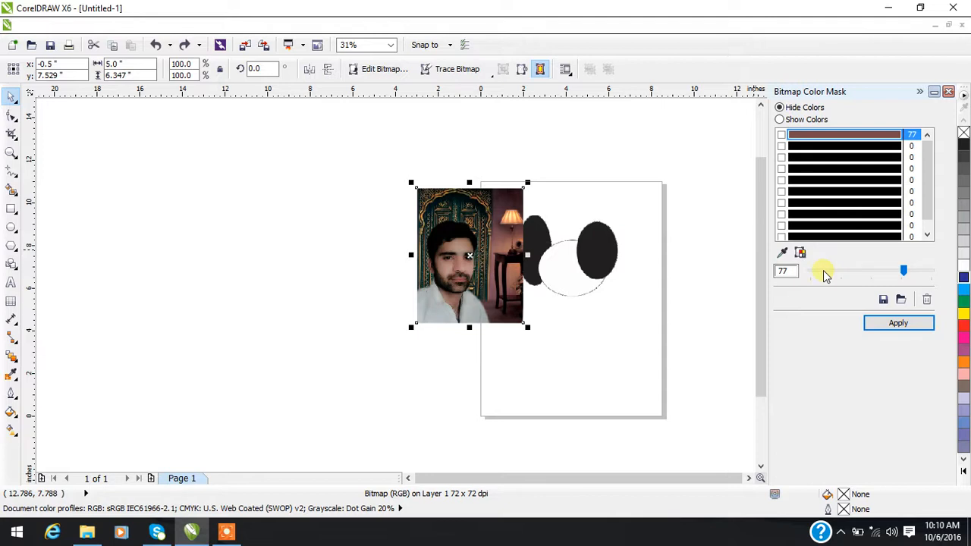
- Resample the portrait at 5.0 by 6.34722 inches and 72 dpi, with anti-alias and maintain aspect ratio turned on
scroll(462, 213, up, 1)
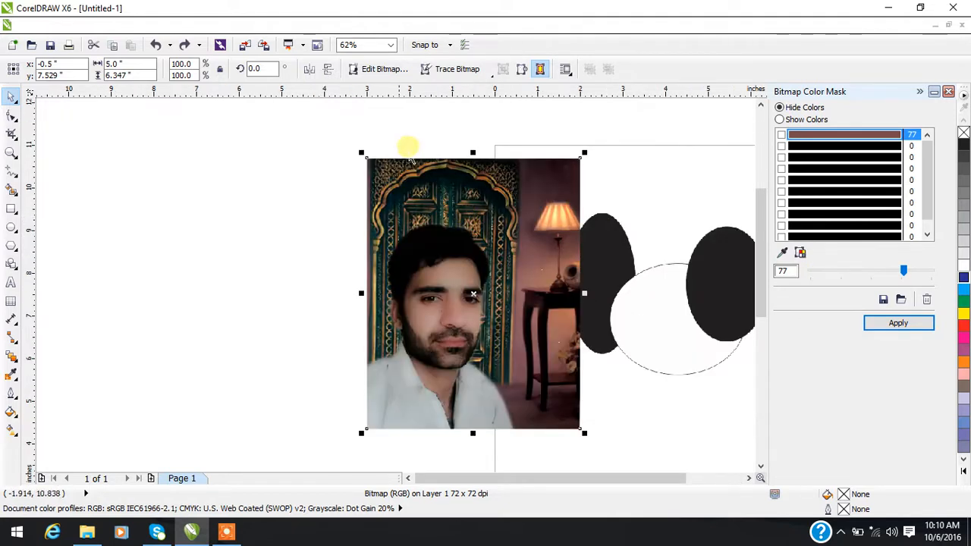
click(250, 27)
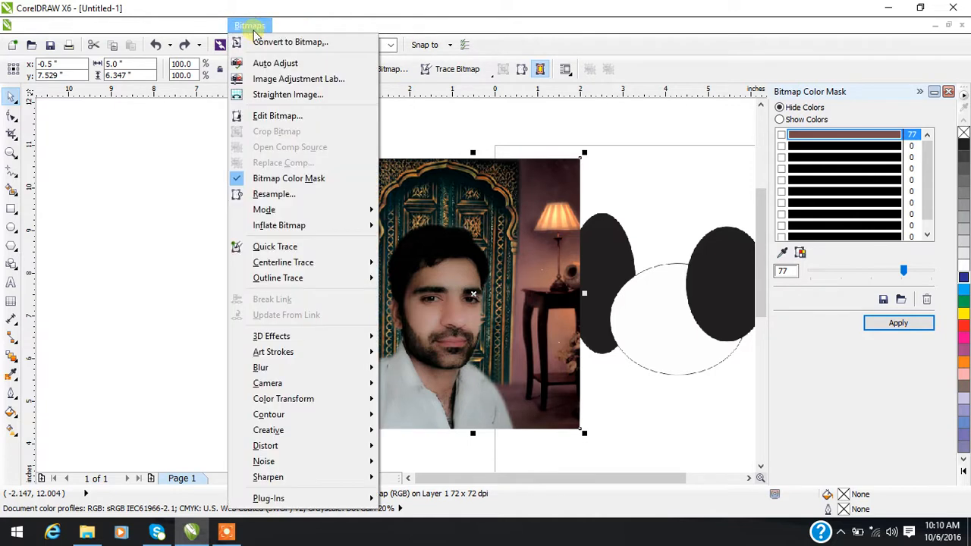
click(305, 199)
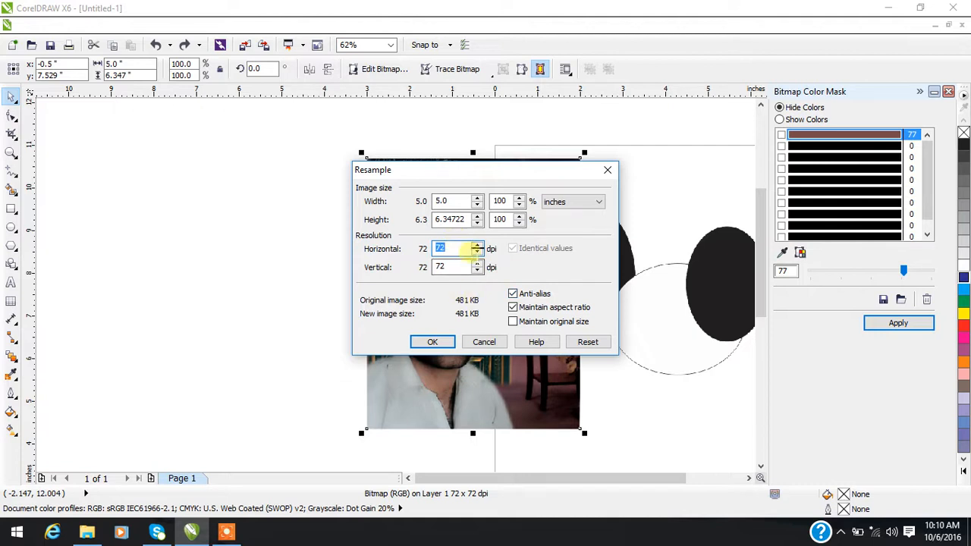
double_click(463, 199)
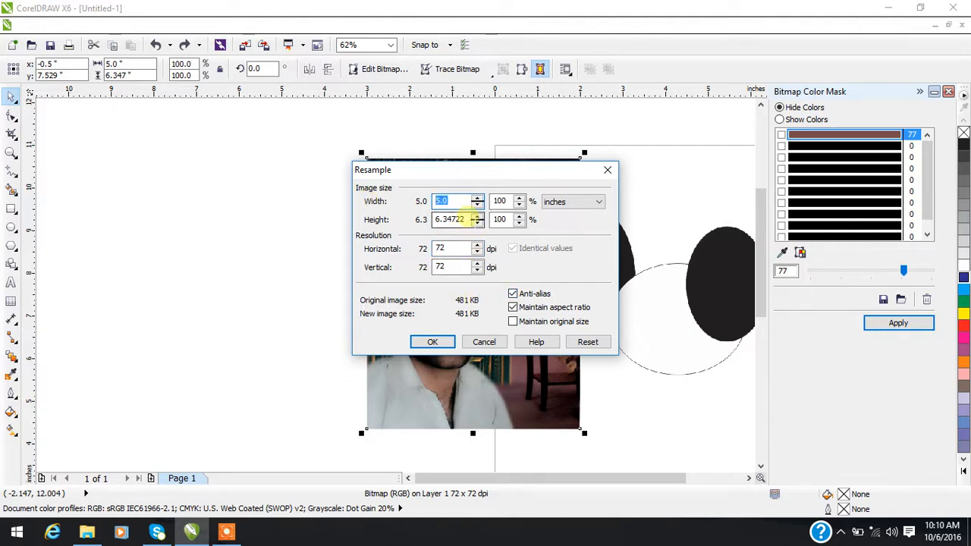
drag(464, 219, 376, 219)
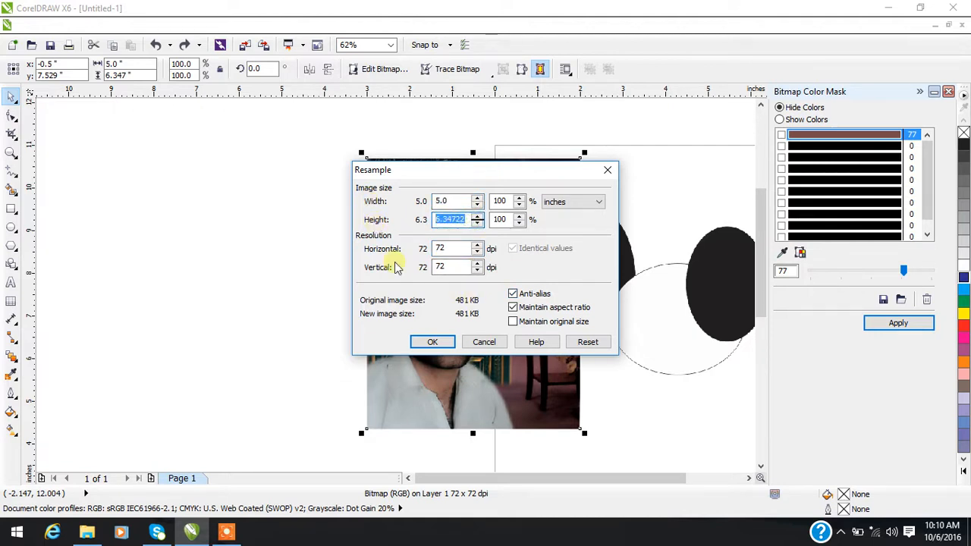
click(432, 346)
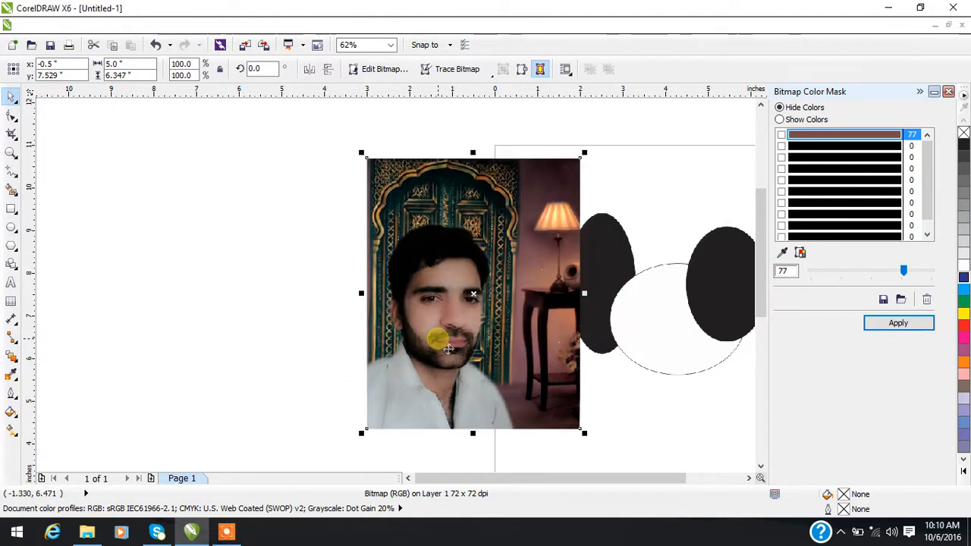
- Preview the portrait's black and white (1-bit) conversion with the Halftone method and square screen type, and cancel the conversion
click(283, 26)
mouse_move(251, 29)
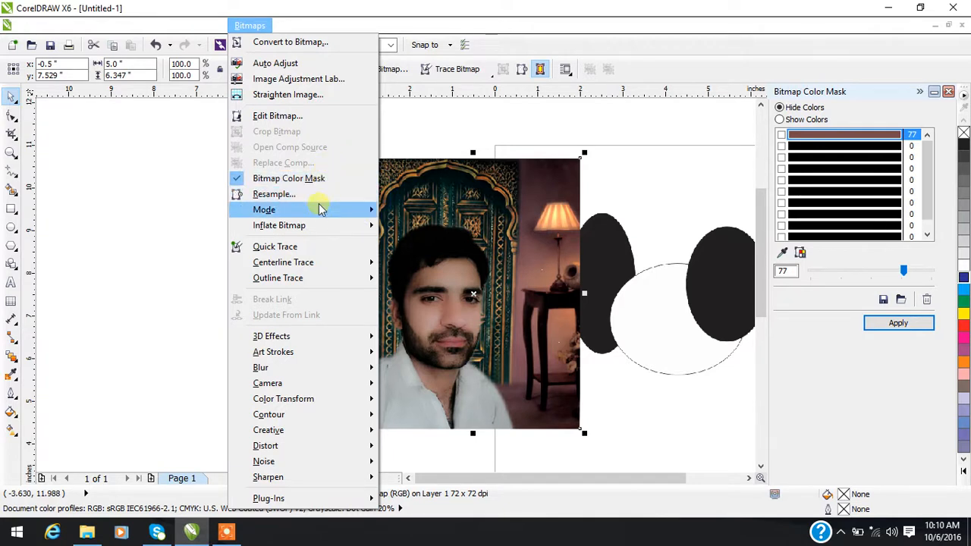
mouse_move(319, 212)
click(413, 210)
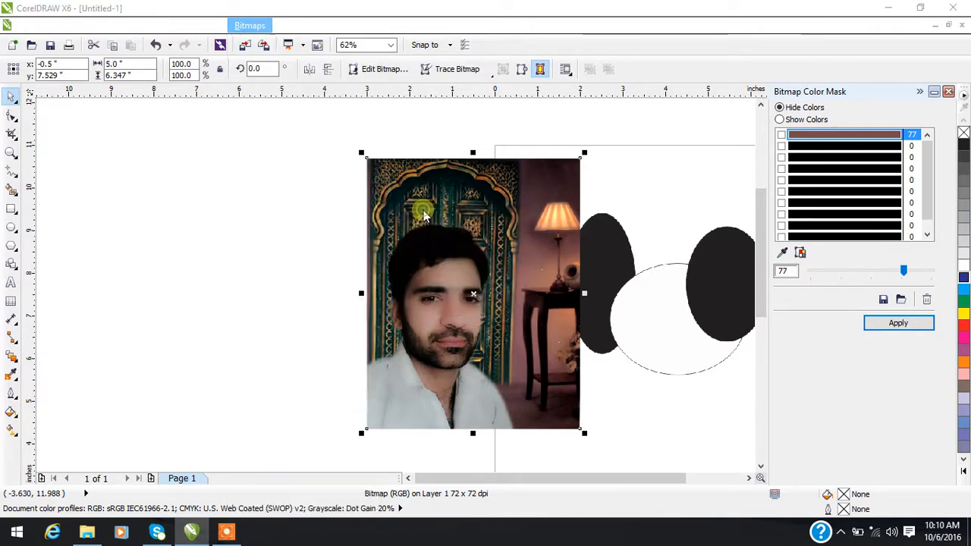
drag(516, 199, 446, 219)
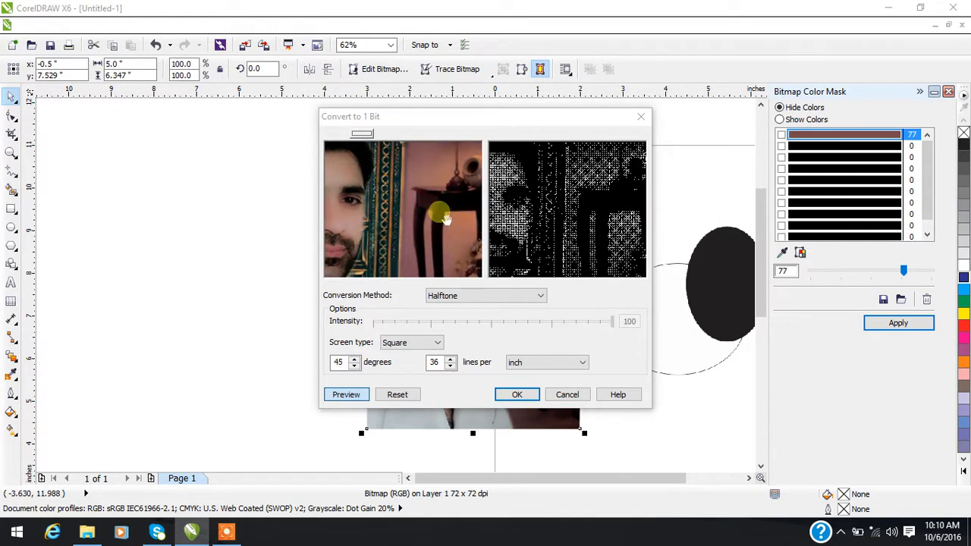
click(567, 395)
- Convert the portrait photo's colour mode to CMYK Color (32-bit)
click(207, 25)
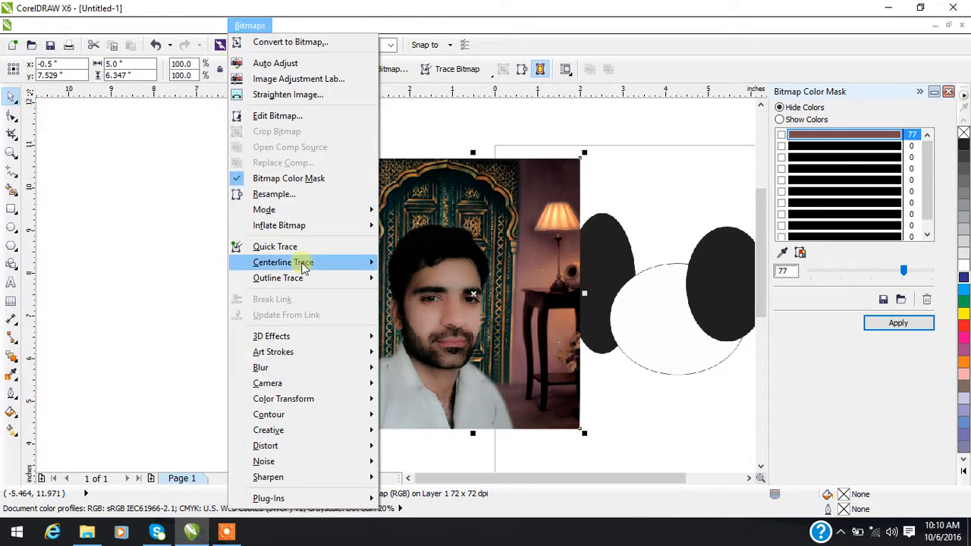
mouse_move(332, 218)
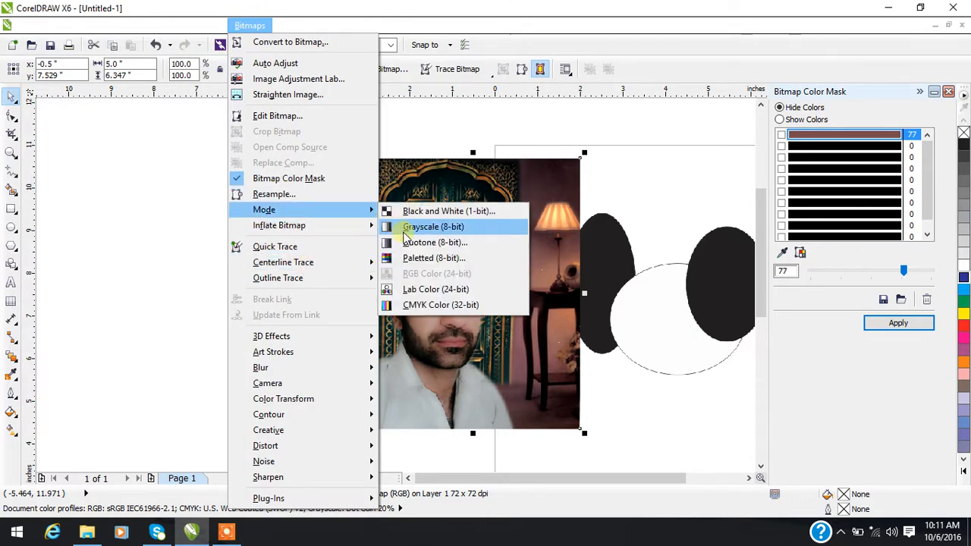
click(463, 307)
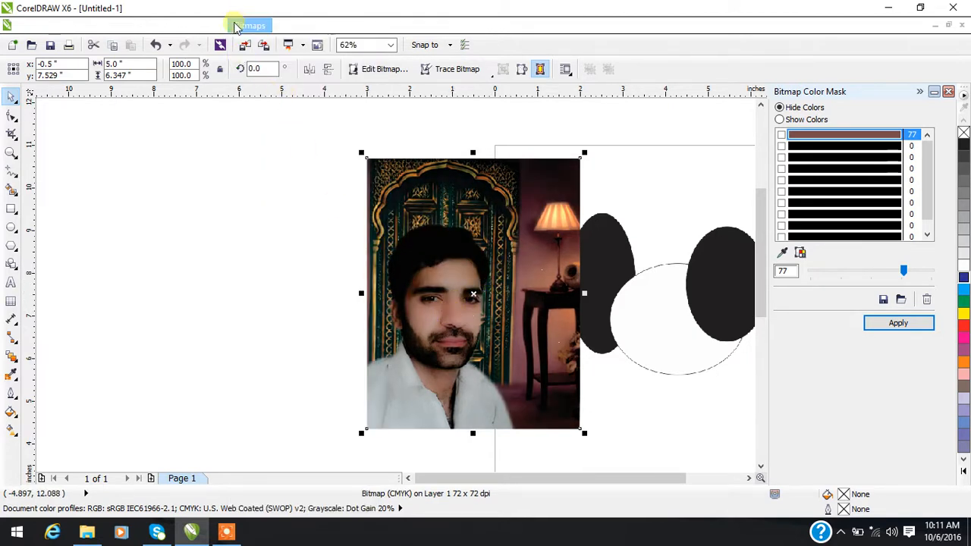
click(234, 24)
mouse_move(322, 208)
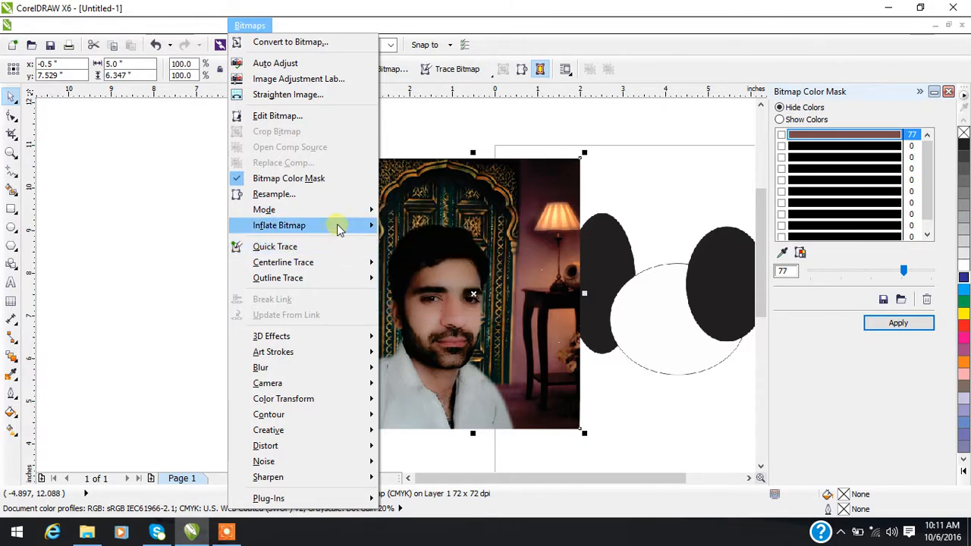
mouse_move(339, 229)
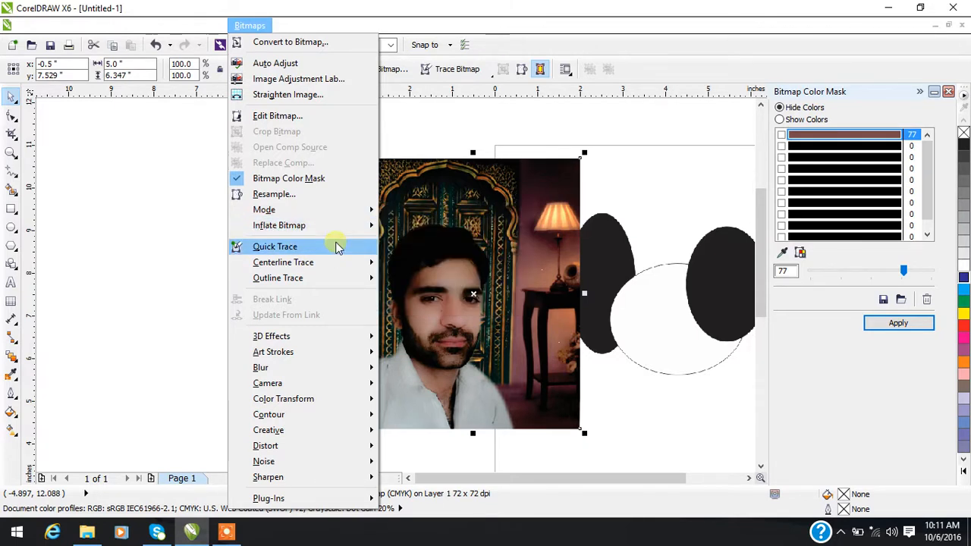
- Move the bitmap of the ellipses away from the portrait photo so the two no longer overlap
click(522, 237)
scroll(418, 184, down, 2)
drag(487, 214, 522, 226)
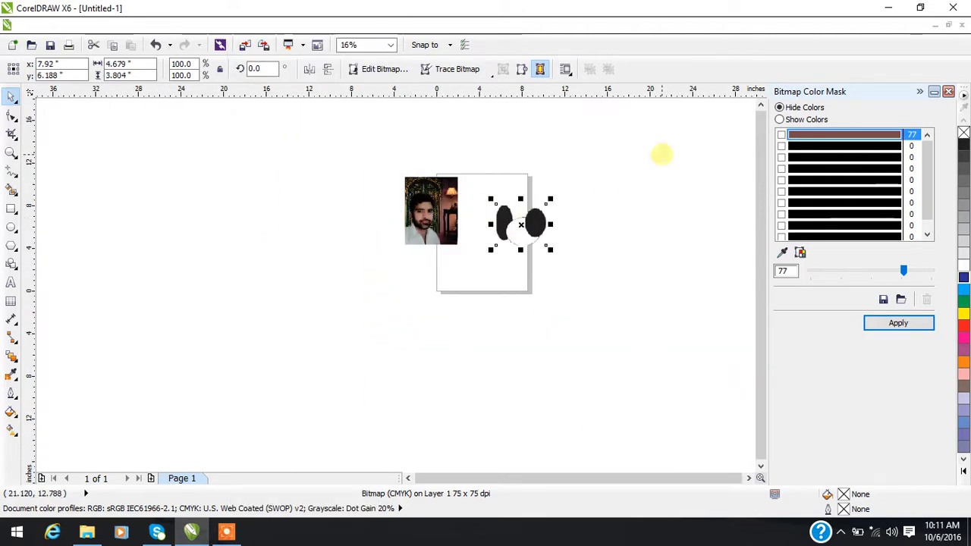
- Bring the owl picture images.png from the Windows desktop into the CorelDRAW drawing, on the empty area beside the page
click(888, 7)
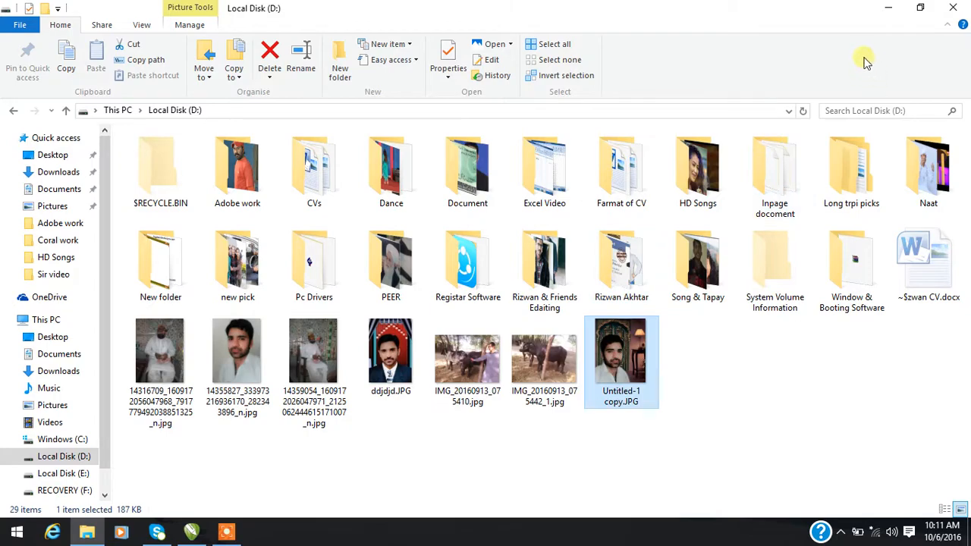
click(889, 8)
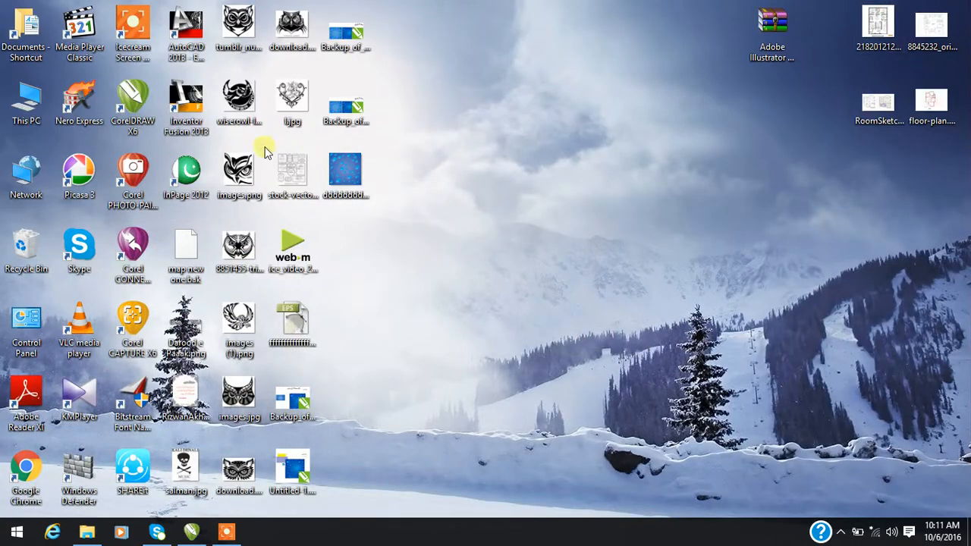
drag(239, 169, 267, 269)
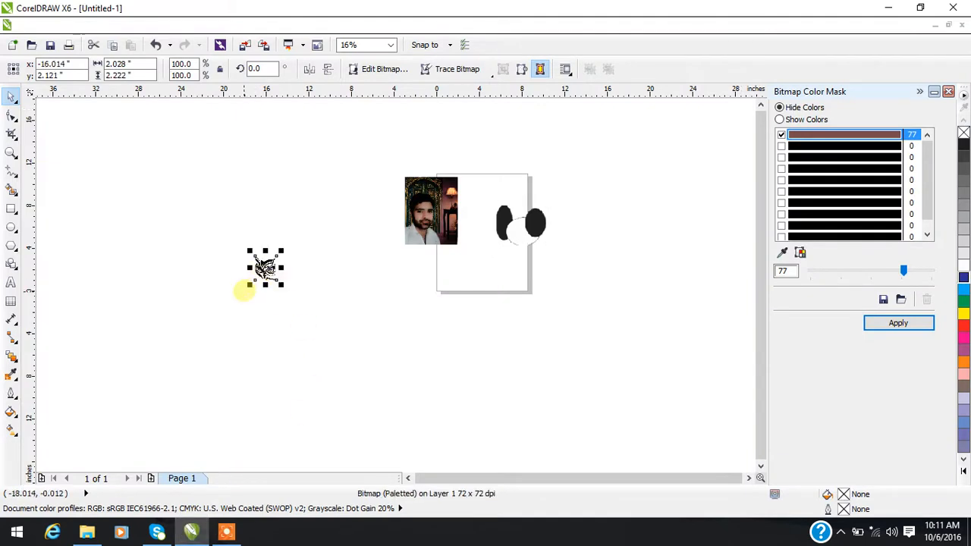
- Convert the owl picture to a Black and White (1-bit) bitmap at 75 dpi with anti-aliasing
scroll(245, 289, up, 6)
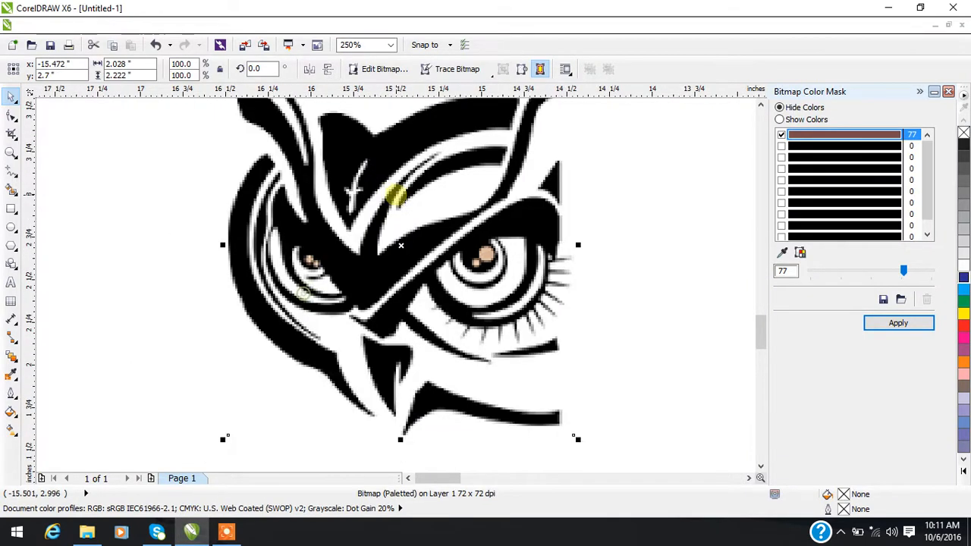
scroll(415, 253, up, 3)
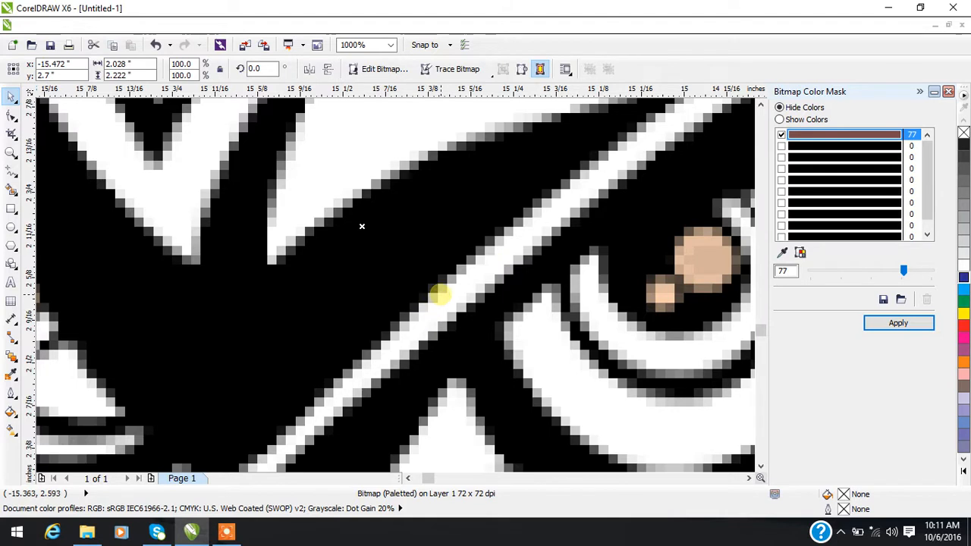
scroll(447, 248, down, 4)
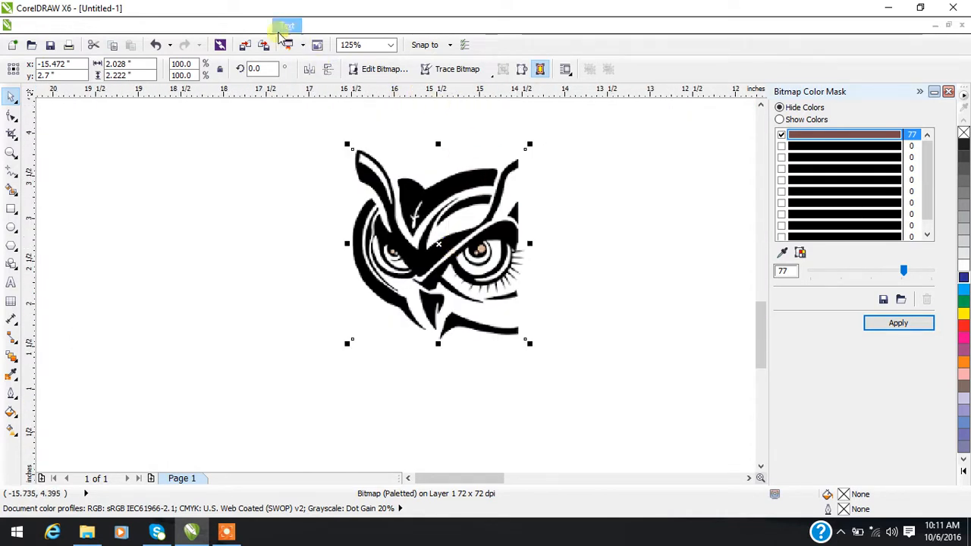
click(215, 26)
click(266, 38)
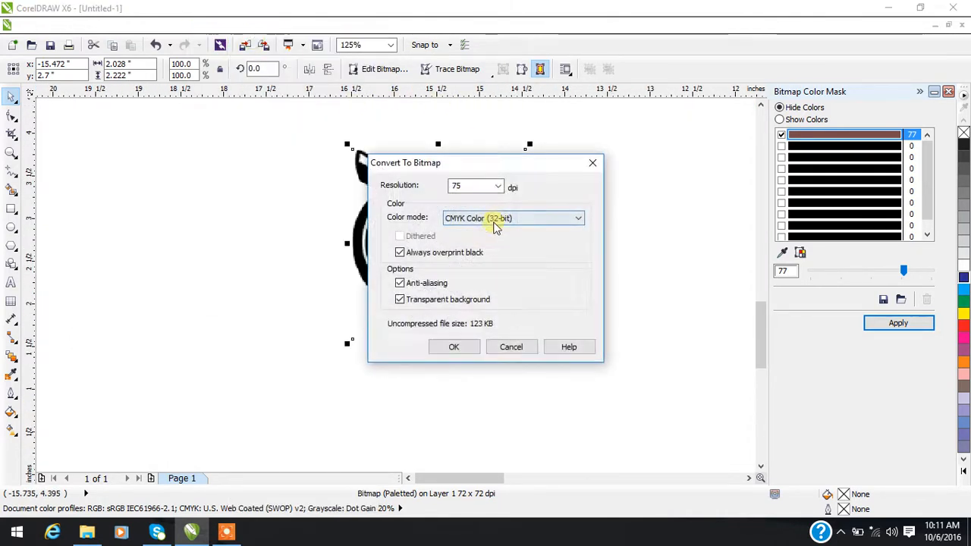
click(505, 224)
click(494, 225)
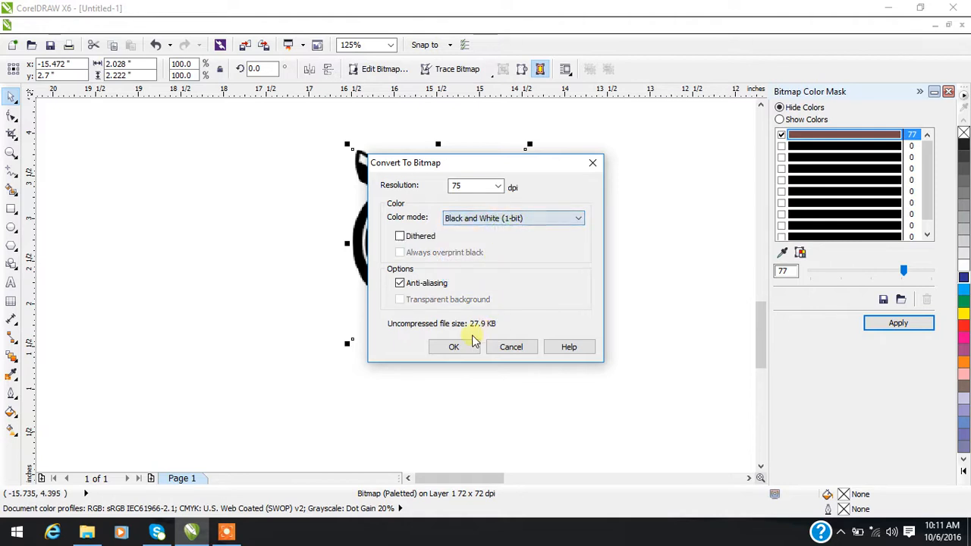
click(458, 347)
- Convert the owl bitmap again in Black and White (1-bit) mode at a resolution of 300 dpi
scroll(444, 250, up, 3)
scroll(488, 225, down, 2)
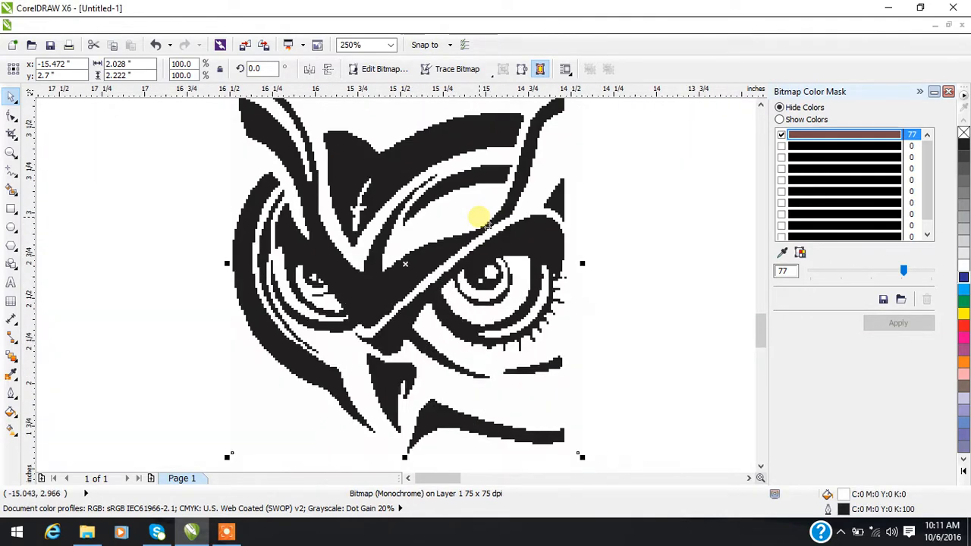
click(220, 26)
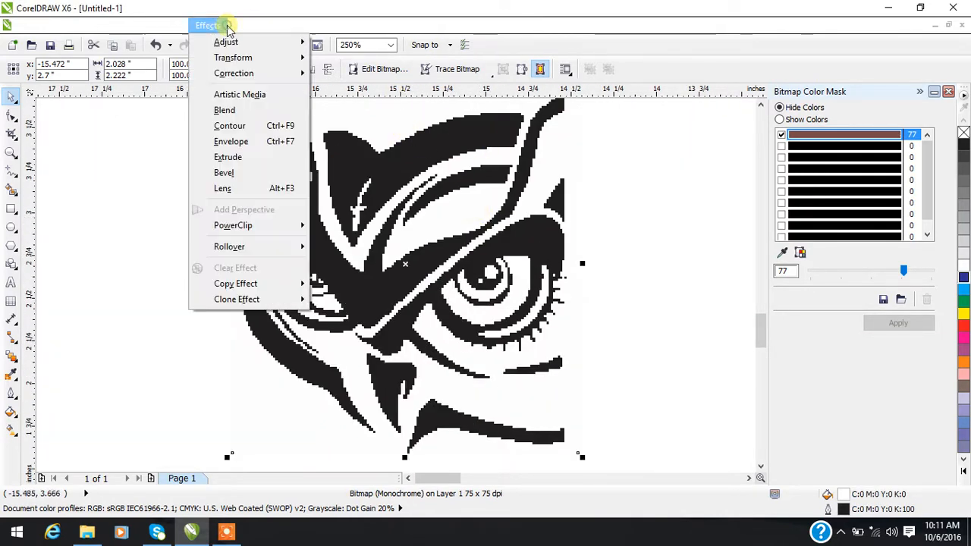
mouse_move(250, 30)
click(289, 42)
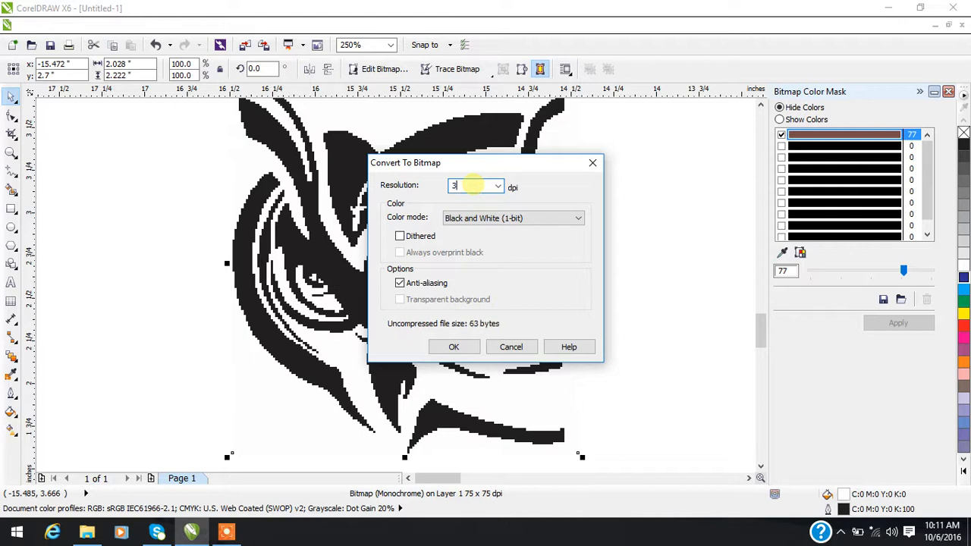
key(Return)
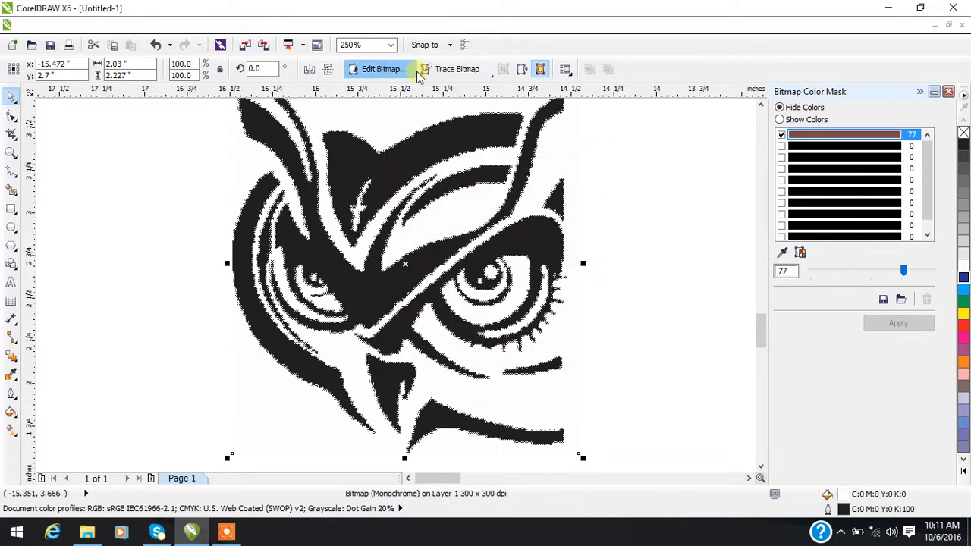
- Trace the owl bitmap into vector curves with an Outline Trace of the High Quality Image type, keeping the original image
click(458, 69)
mouse_move(483, 119)
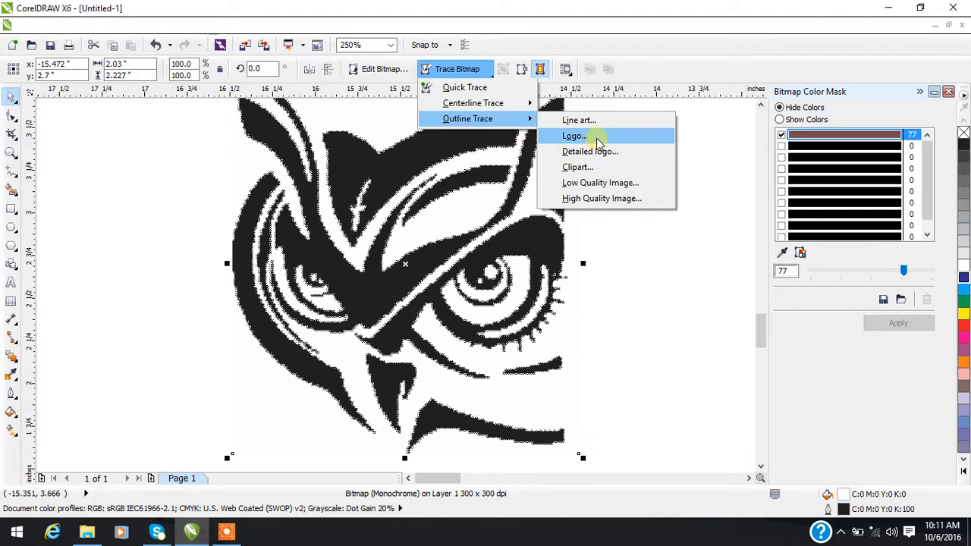
click(600, 198)
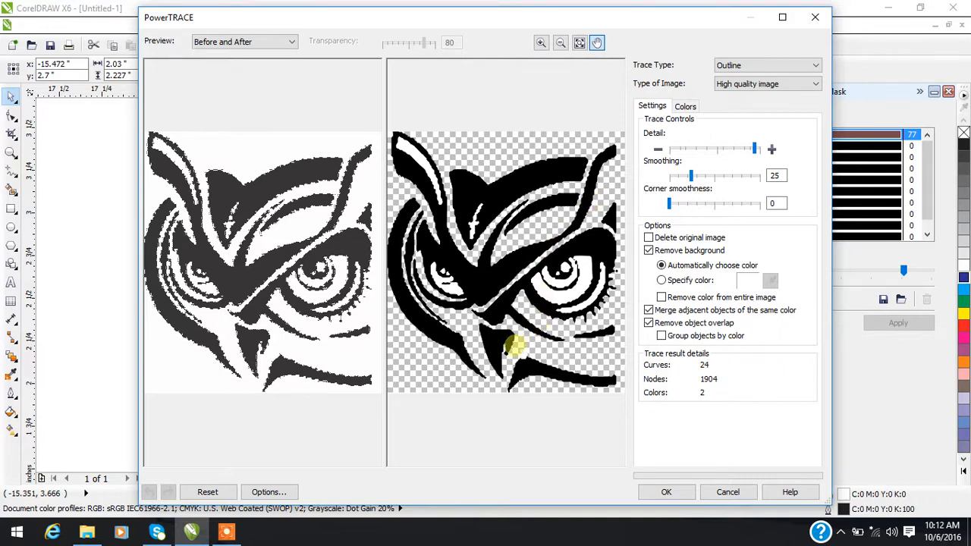
click(666, 493)
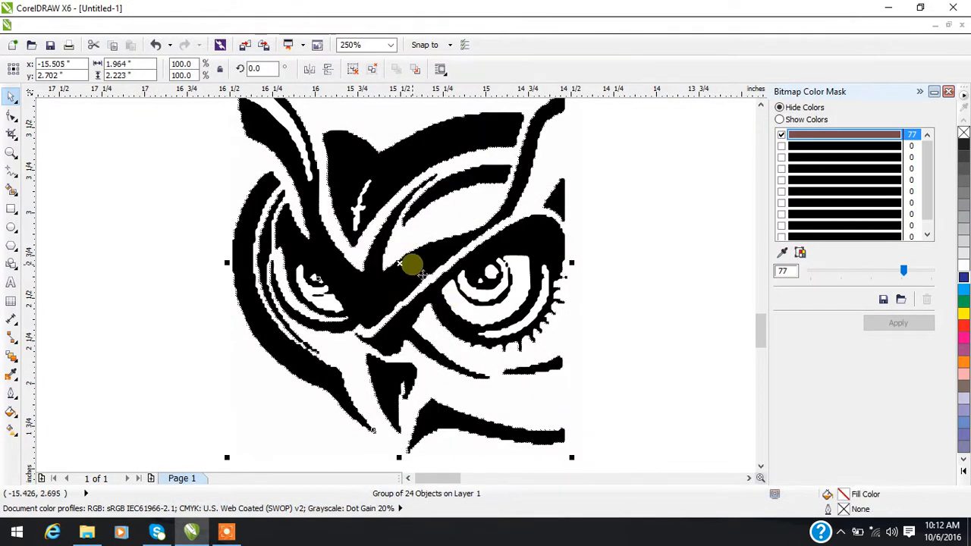
- Move the traced owl off the original bitmap to the empty space beside it, and ungroup its curves
scroll(412, 271, down, 2)
drag(416, 260, 267, 260)
scroll(191, 273, up, 8)
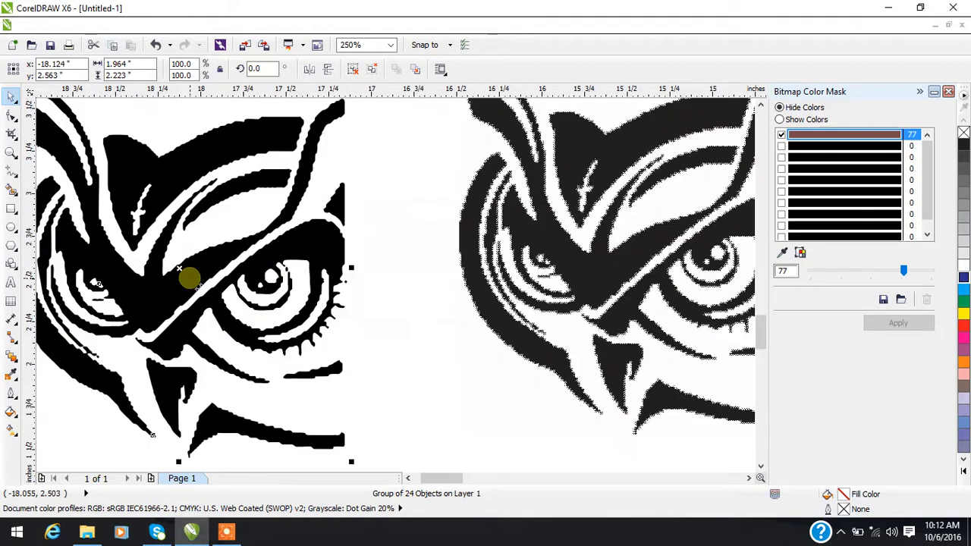
scroll(282, 258, down, 8)
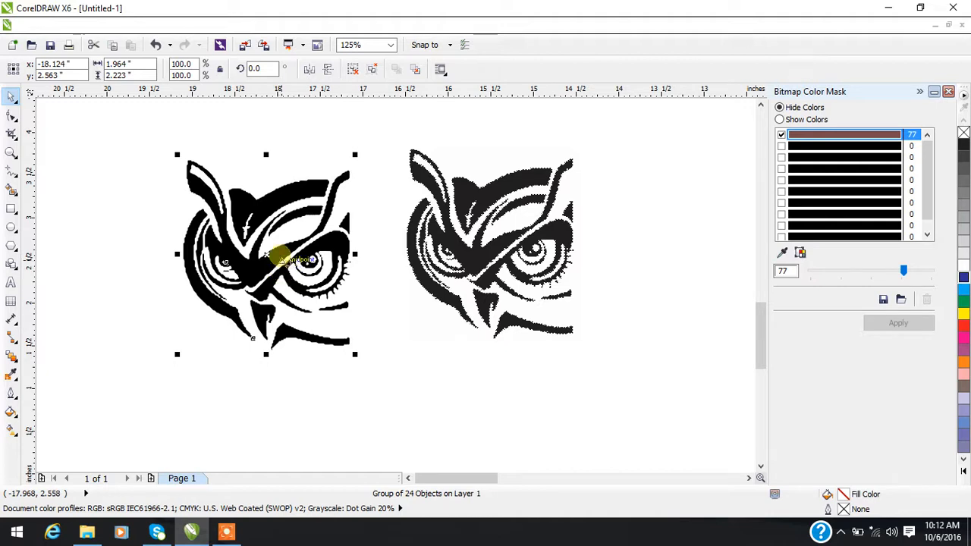
click(129, 341)
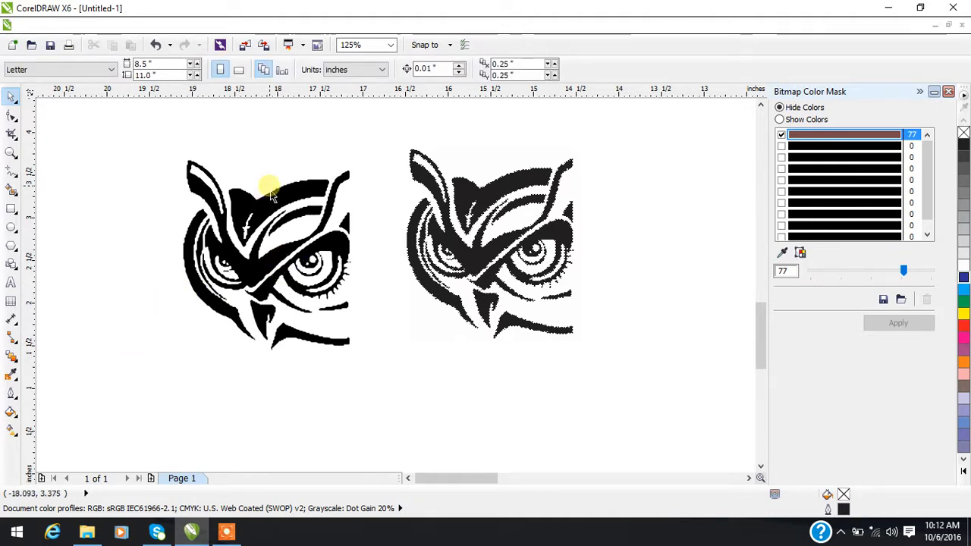
- Smooth the long upper edge of the traced owl's forehead curve by deleting its jagged nodes with the Shape tool
scroll(339, 205, up, 4)
click(339, 205)
scroll(353, 185, up, 2)
click(12, 114)
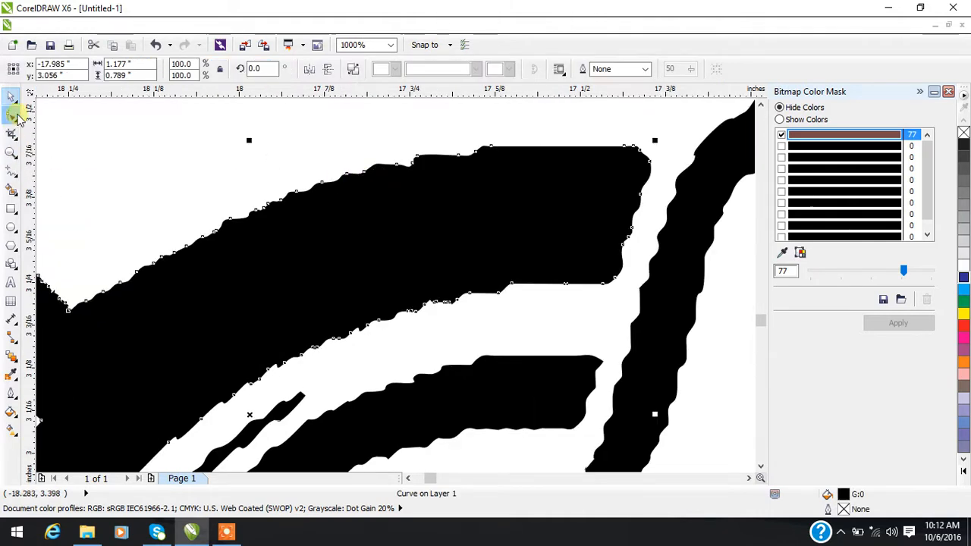
click(422, 170)
drag(516, 125, 214, 273)
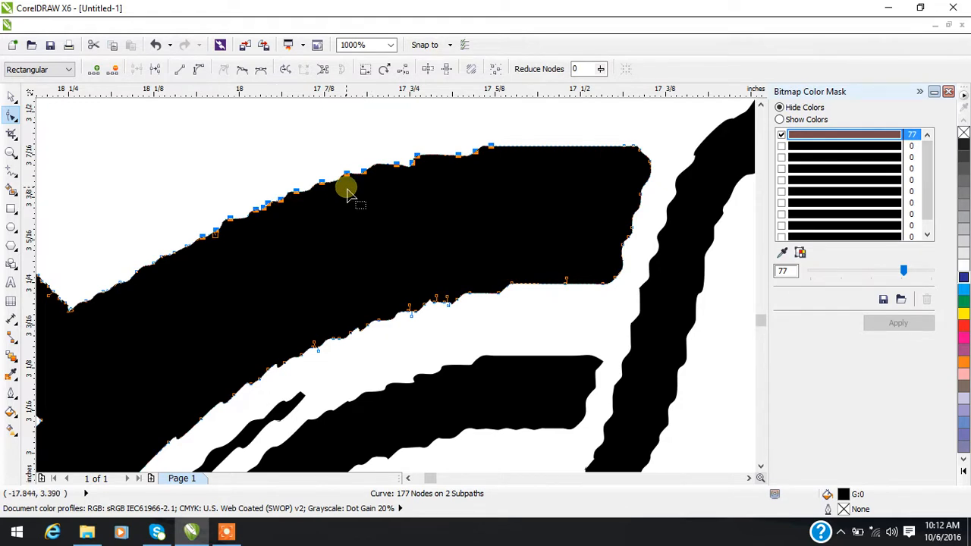
key(Delete)
drag(220, 200, 76, 331)
key(Delete)
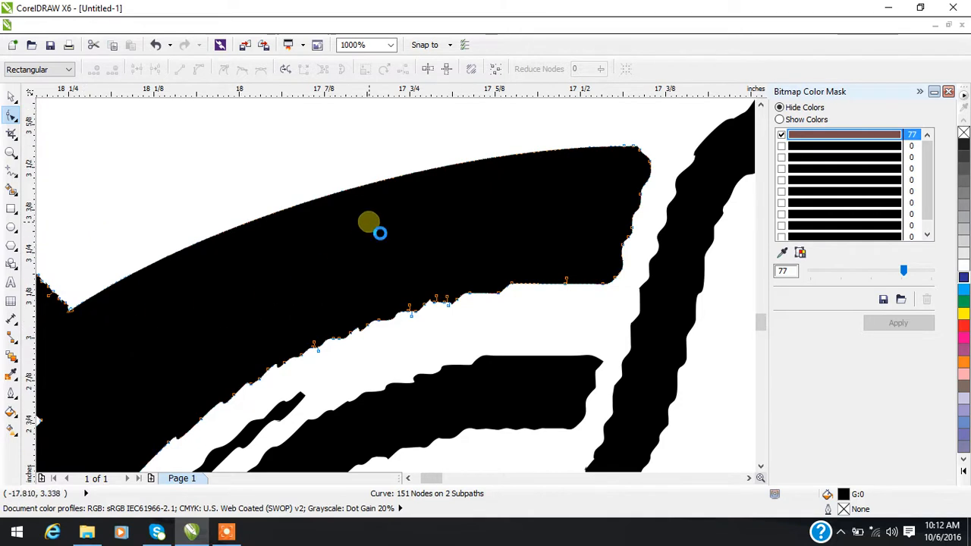
- Delete the jagged nodes along the slope of the forehead curve's small rounded lobe, down to the notch
scroll(379, 233, down, 2)
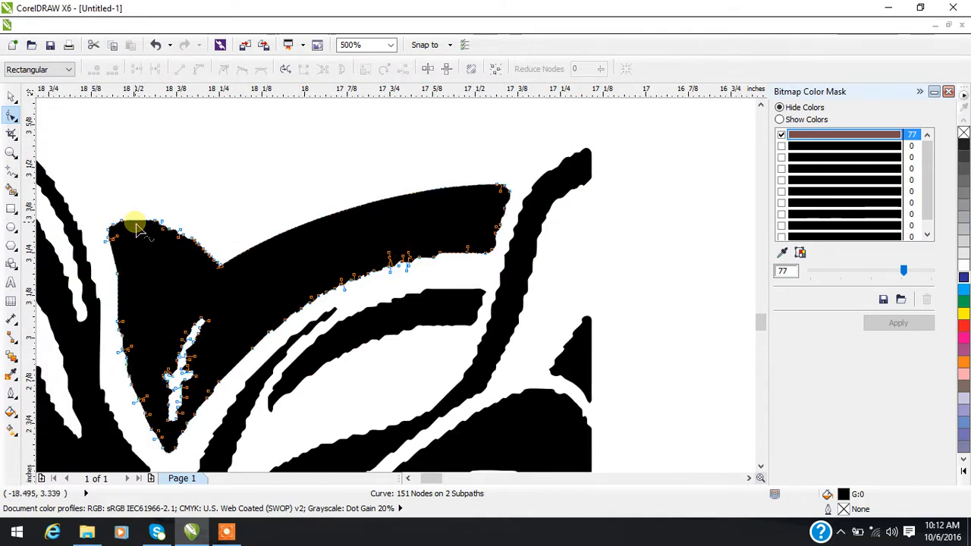
scroll(136, 229, up, 2)
drag(141, 187, 304, 317)
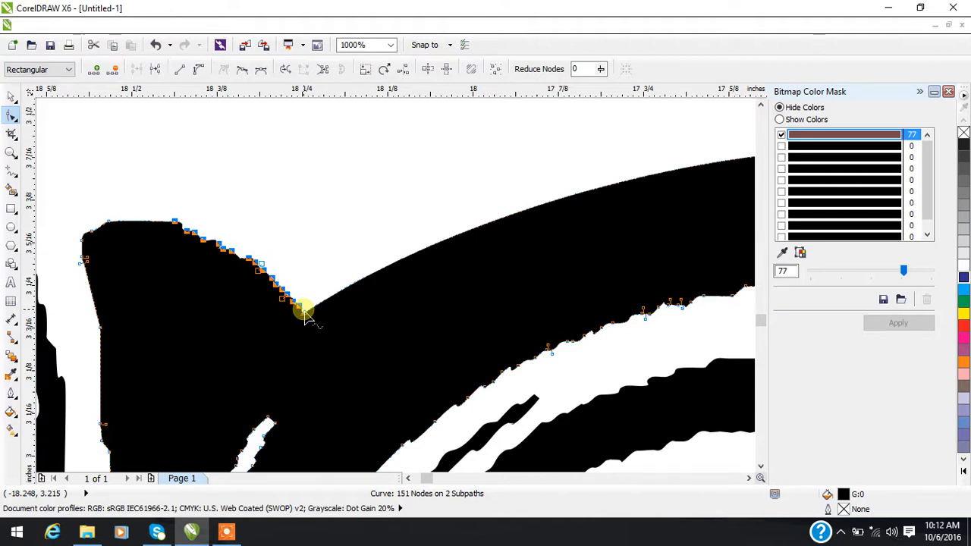
key(Delete)
- Round off the tip and outer side of the owl's complete ear by deleting the jagged nodes there
scroll(289, 251, down, 4)
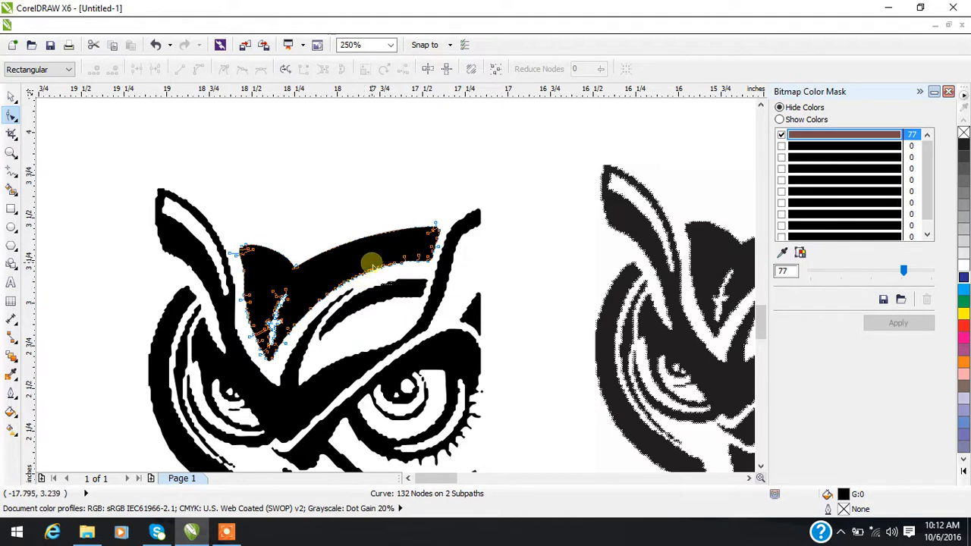
scroll(151, 171, up, 2)
scroll(151, 171, up, 1)
drag(180, 212, 267, 261)
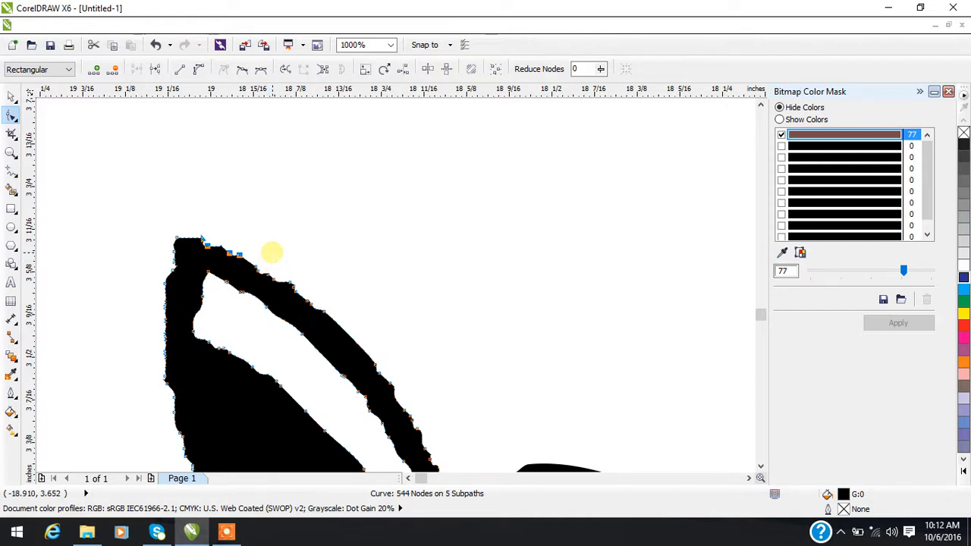
key(Delete)
drag(143, 227, 191, 295)
key(Delete)
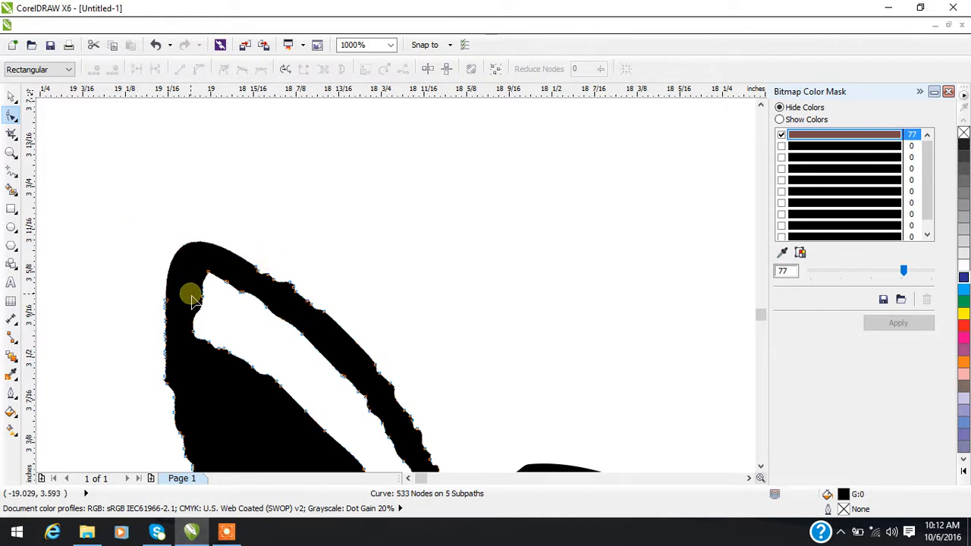
drag(126, 279, 185, 440)
key(Delete)
- Try deleting the nodes around the ear's lower outer corner in one selection, and undo the deletion
scroll(122, 281, down, 4)
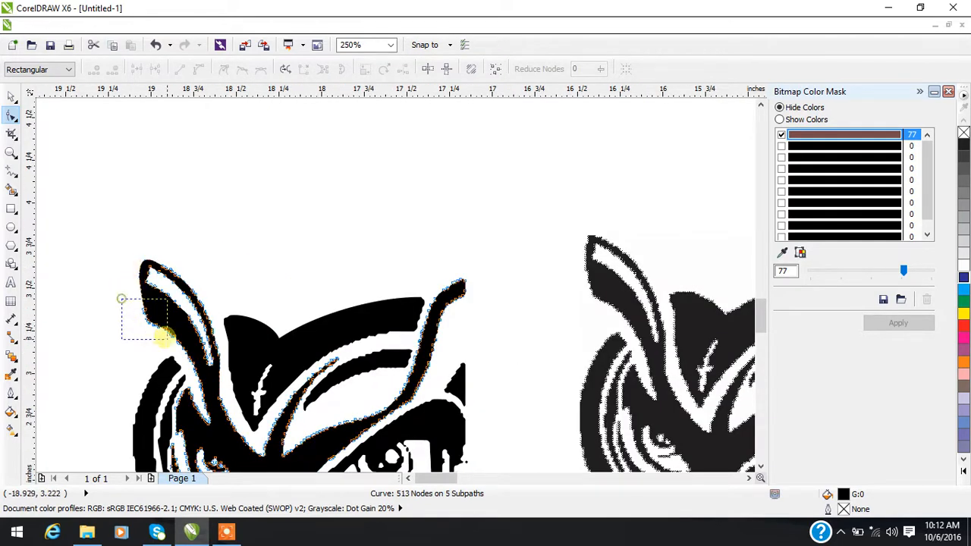
drag(163, 336, 176, 345)
key(Delete)
key(ctrl+z)
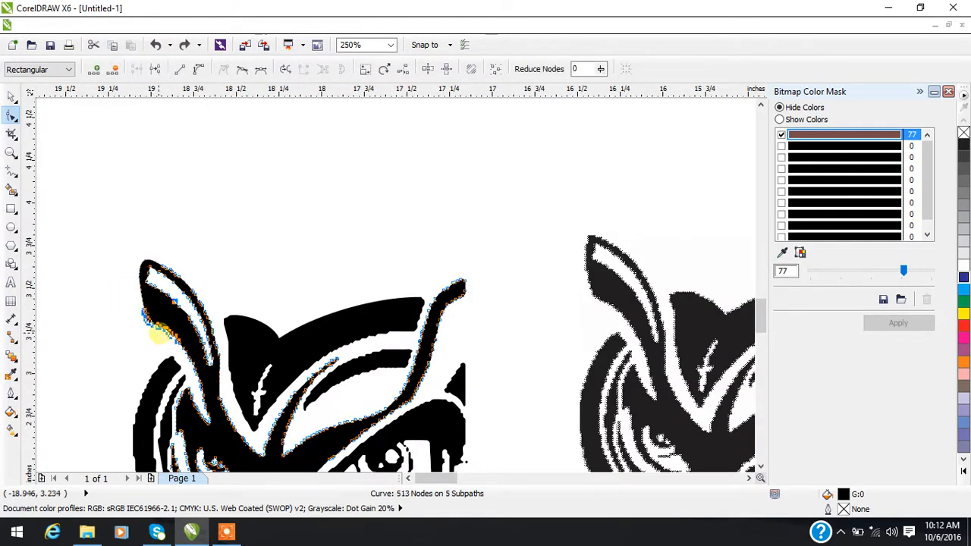
- Round off the lower outer corner of the owl's complete ear by deleting its jagged nodes in small groups
scroll(152, 322, up, 6)
drag(105, 269, 301, 400)
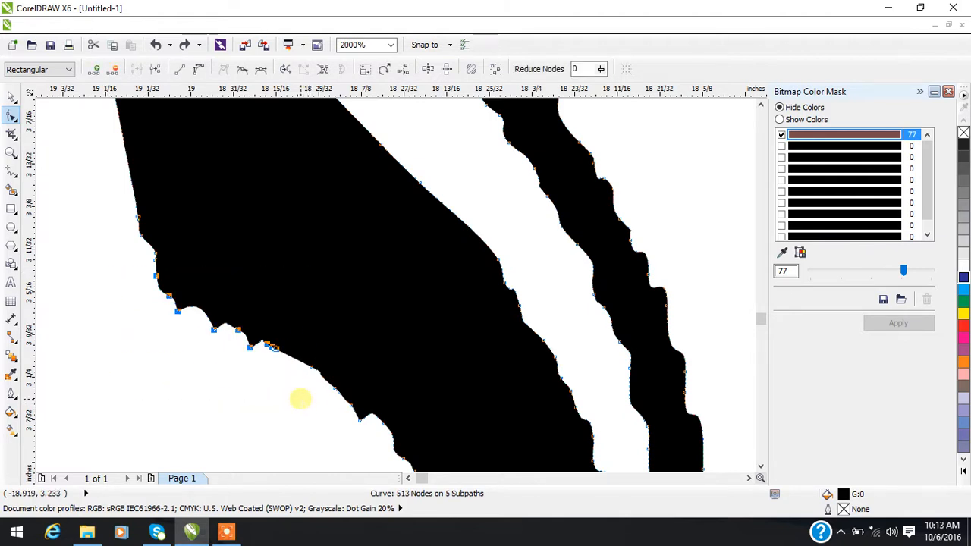
key(Delete)
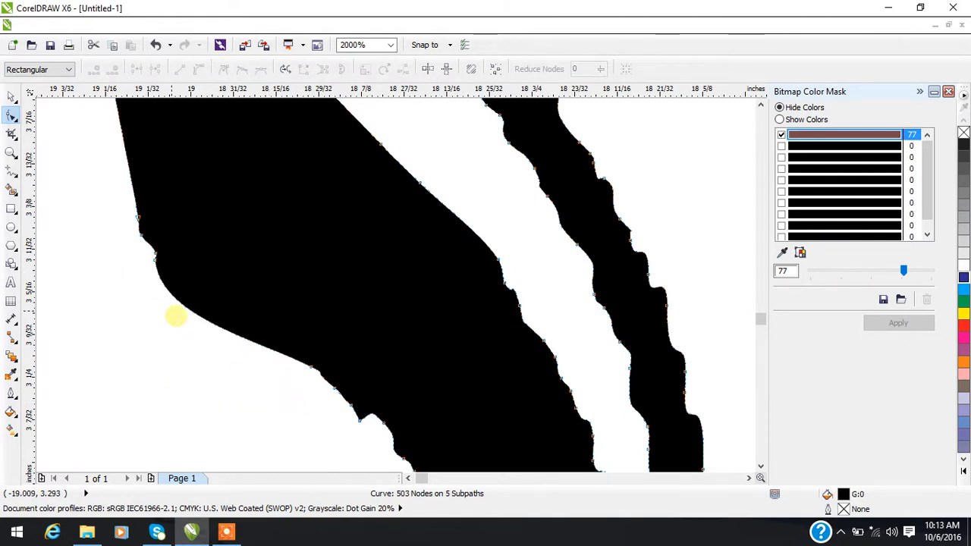
drag(122, 243, 211, 286)
key(Delete)
drag(106, 209, 187, 240)
key(Delete)
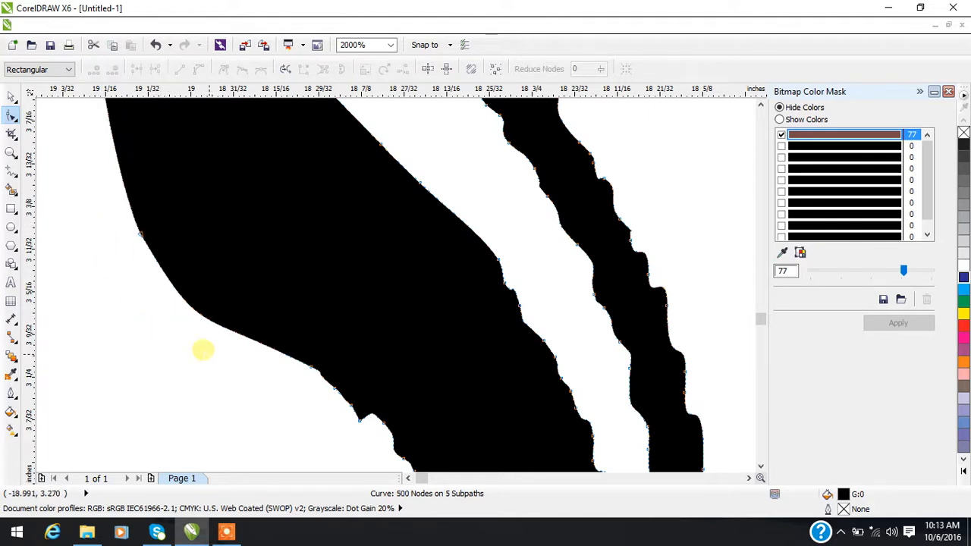
- Smooth the ear's outer edge below the rounded corner by deleting its jagged nodes, and finish node editing
drag(232, 351, 474, 465)
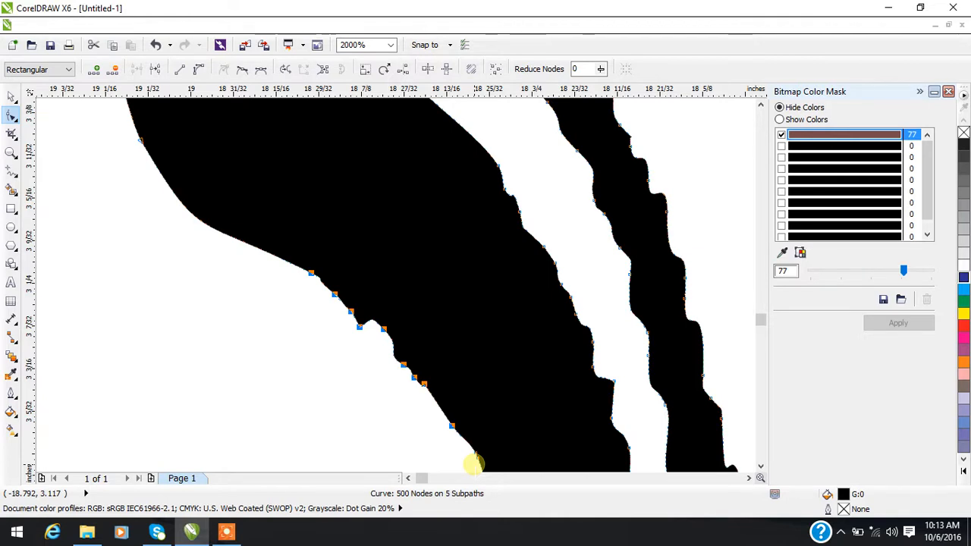
key(Delete)
scroll(468, 394, down, 6)
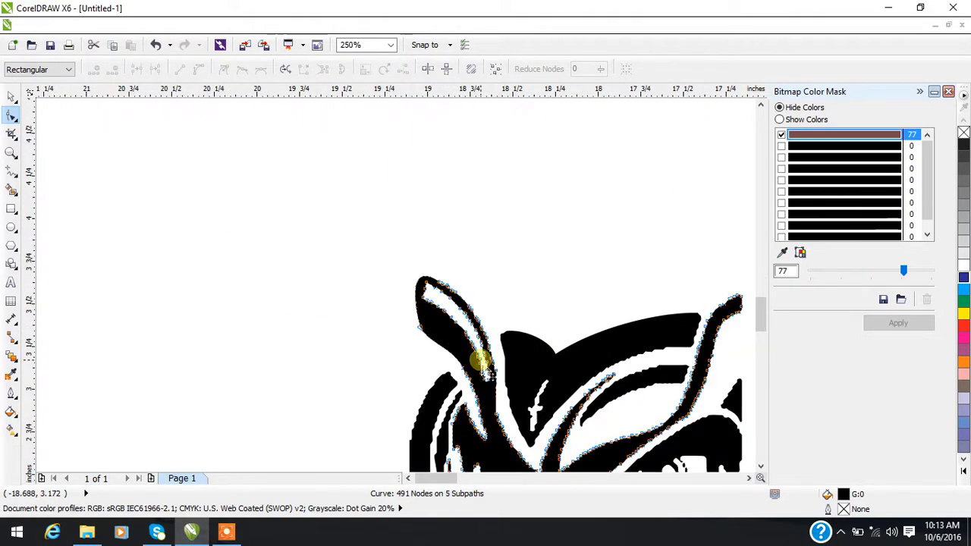
scroll(481, 362, up, 2)
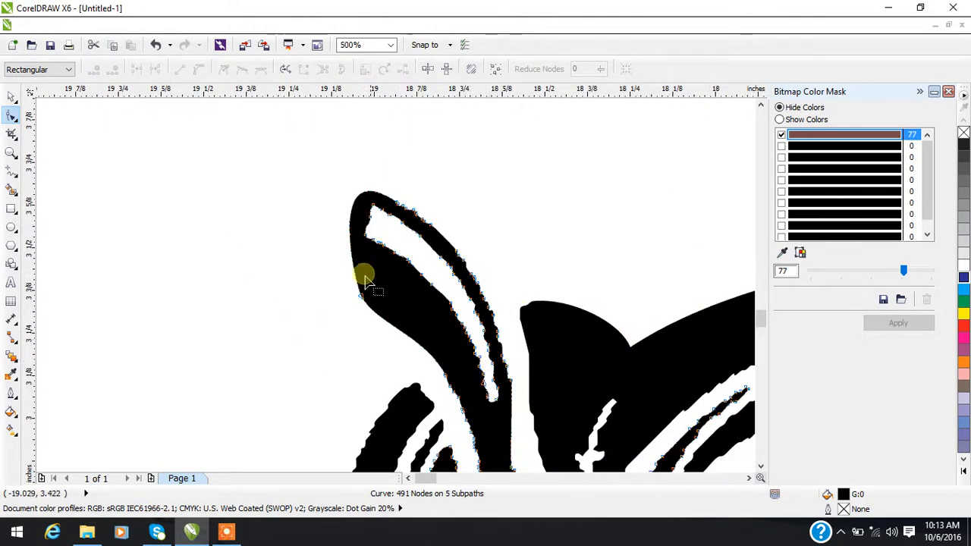
scroll(445, 271, down, 4)
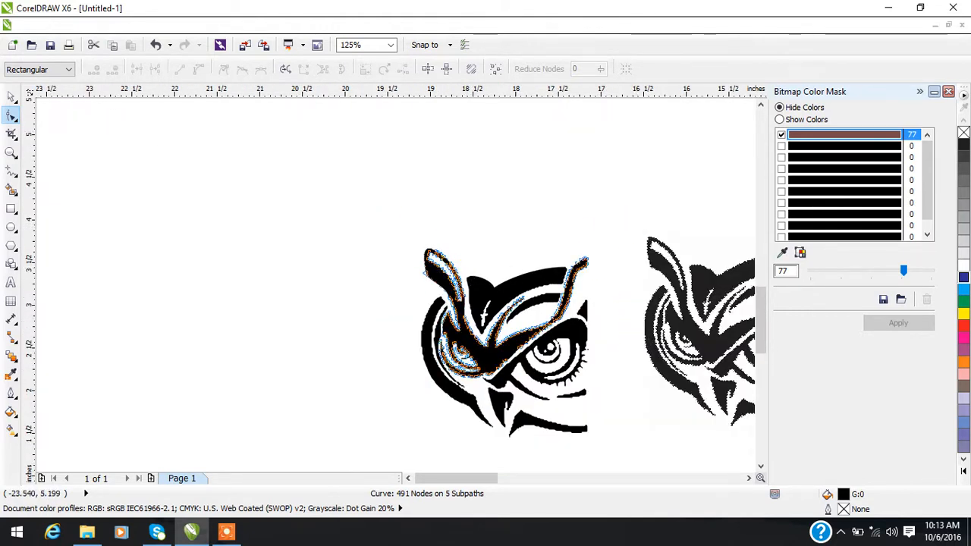
click(12, 99)
click(192, 143)
scroll(281, 188, down, 2)
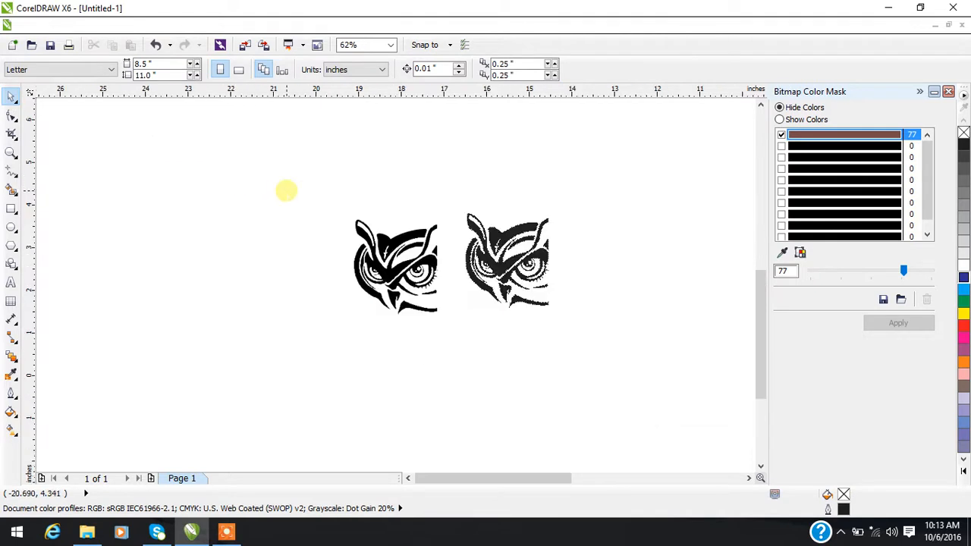
- Fill the traced owl's forehead curve with yellow and deselect it
click(408, 239)
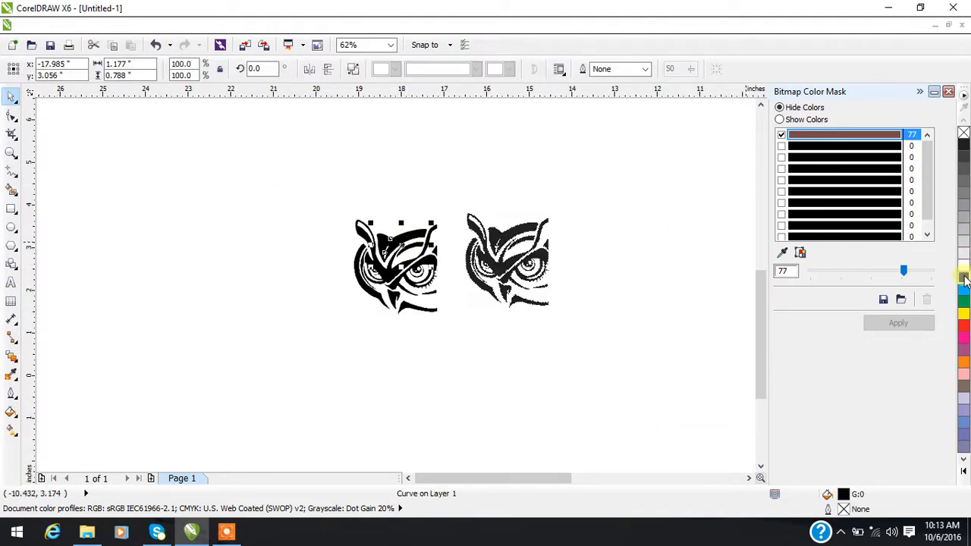
click(964, 315)
click(549, 339)
scroll(402, 265, up, 2)
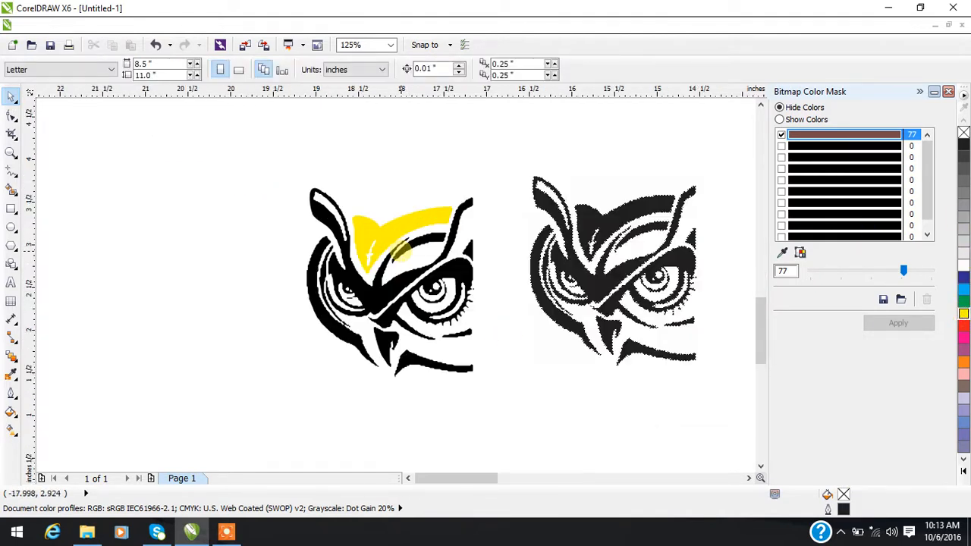
- Fill the traced owl's connected ear and brow curve with dark blue and deselect it
click(407, 296)
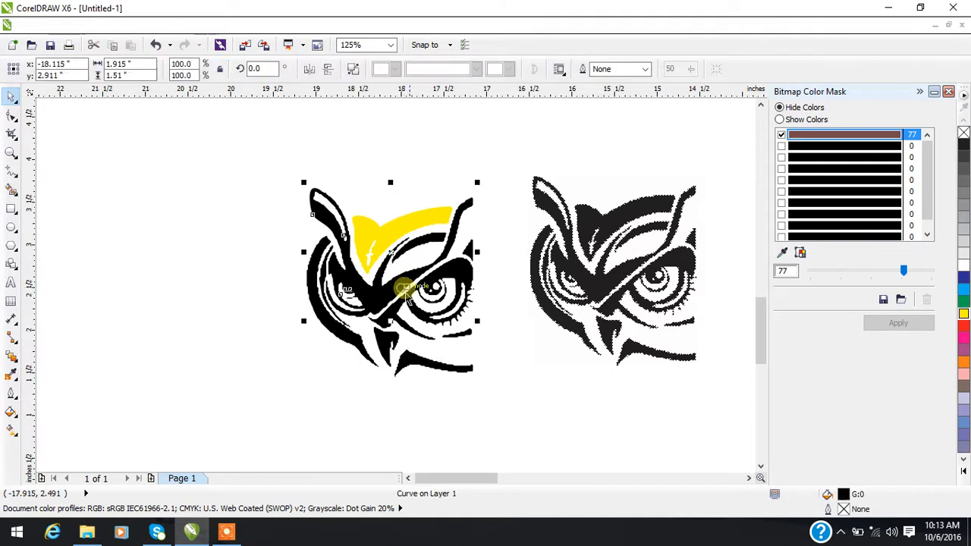
click(963, 277)
click(590, 373)
scroll(385, 396, down, 2)
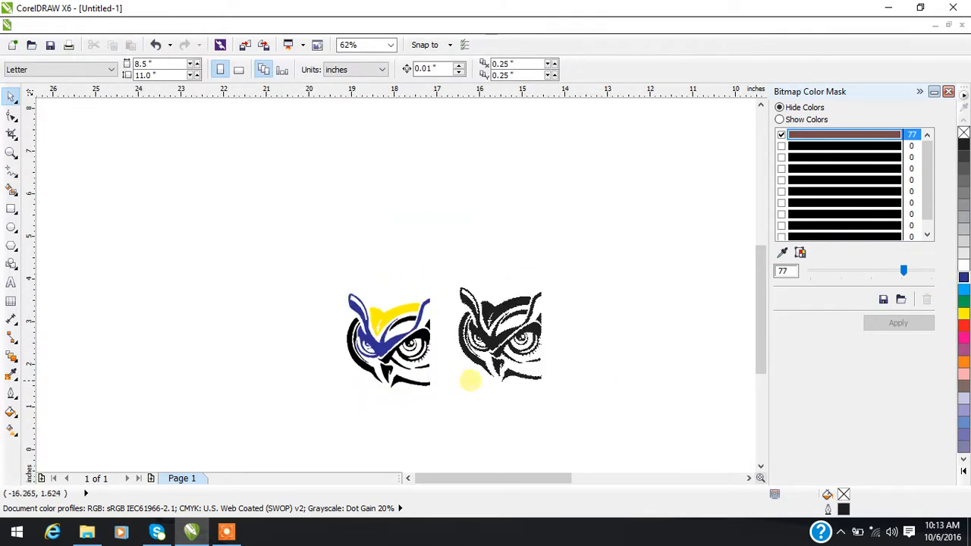
scroll(497, 368, down, 2)
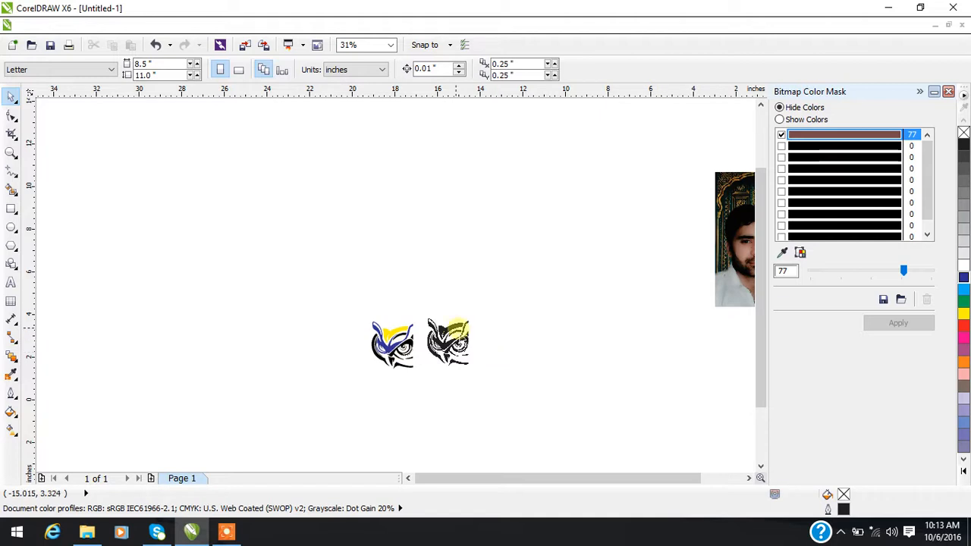
click(443, 335)
scroll(442, 334, up, 2)
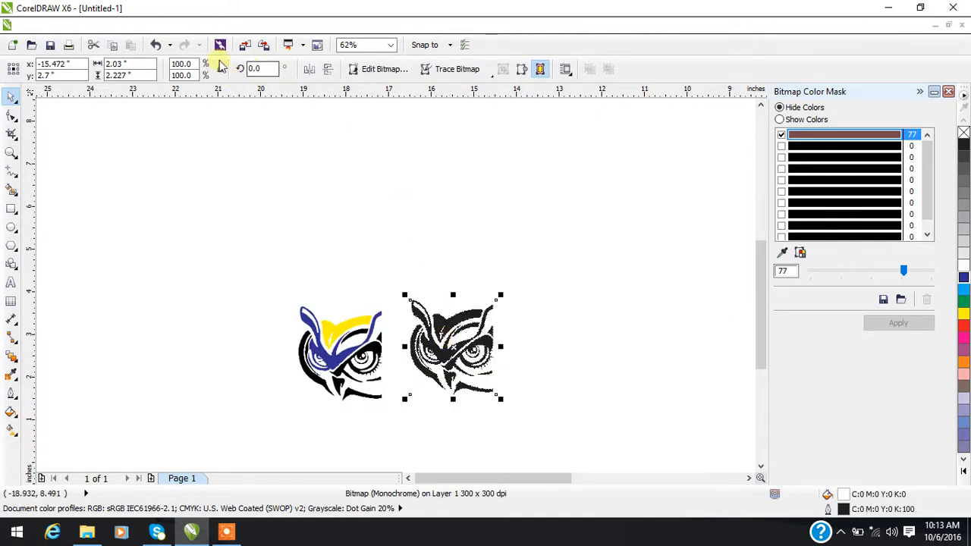
click(207, 25)
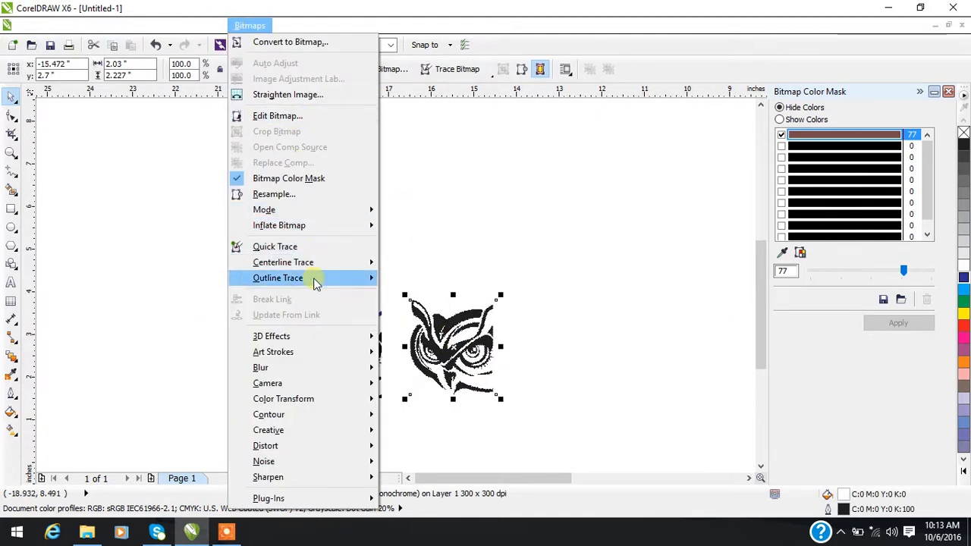
mouse_move(323, 270)
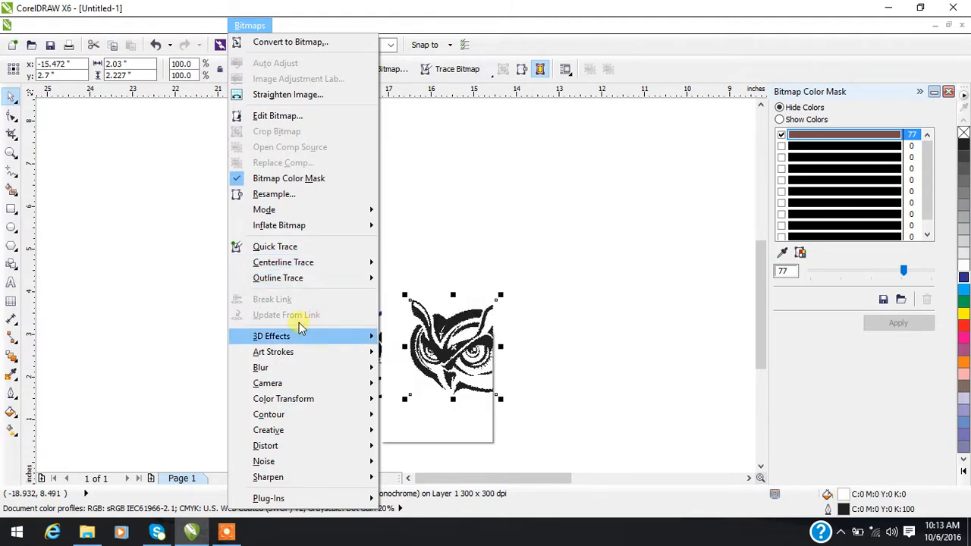
mouse_move(318, 338)
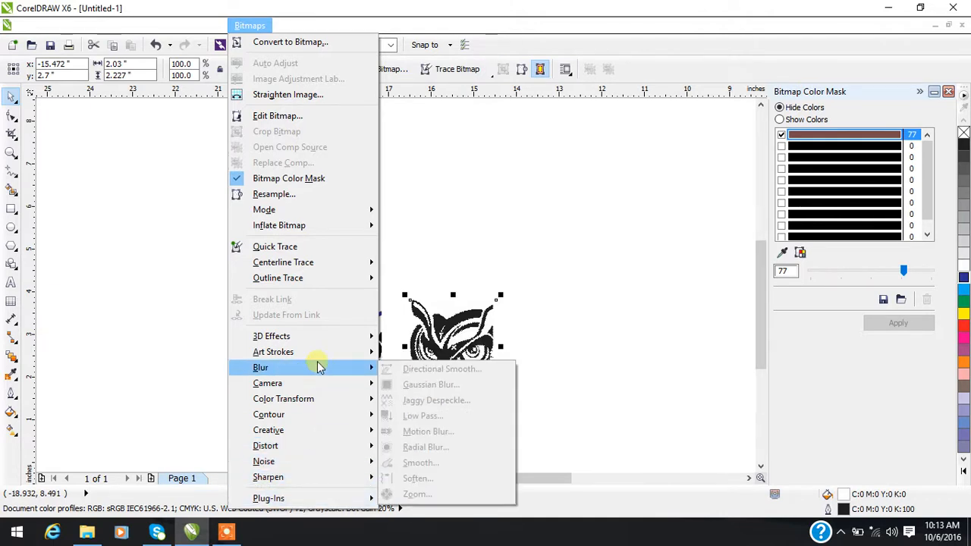
mouse_move(319, 359)
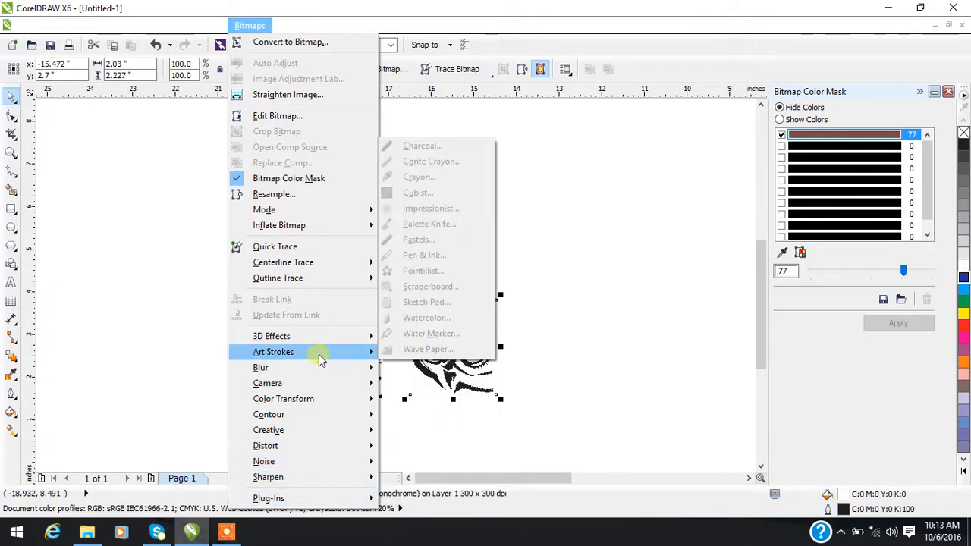
click(449, 273)
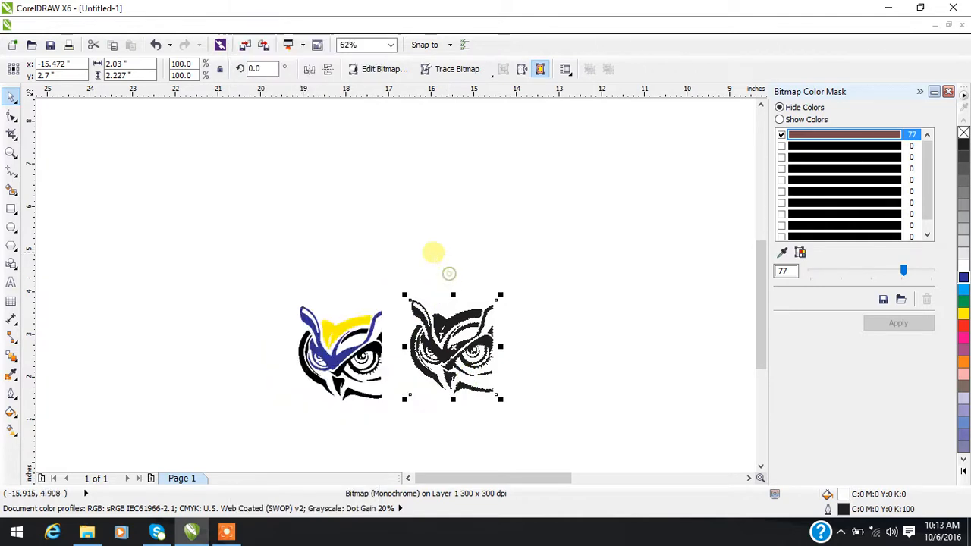
- Preview a Gaussian Blur with a radius of 88 pixels on the portrait photo
scroll(449, 274, down, 3)
click(600, 228)
scroll(602, 215, up, 3)
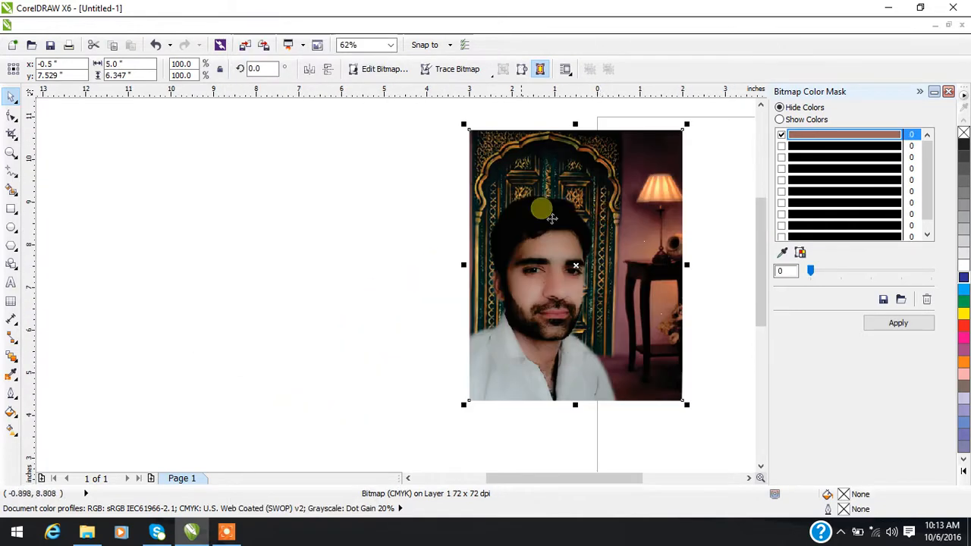
click(206, 25)
mouse_move(237, 31)
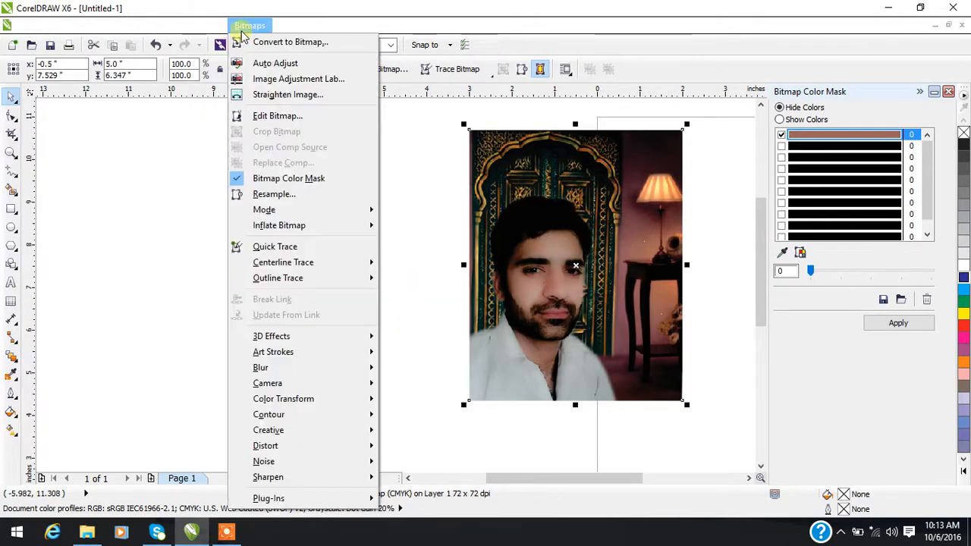
mouse_move(314, 368)
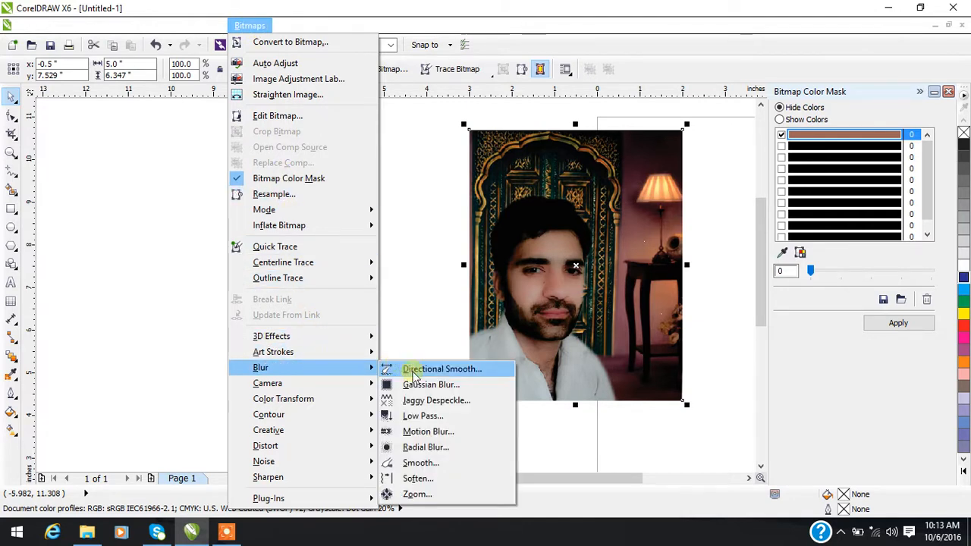
click(445, 385)
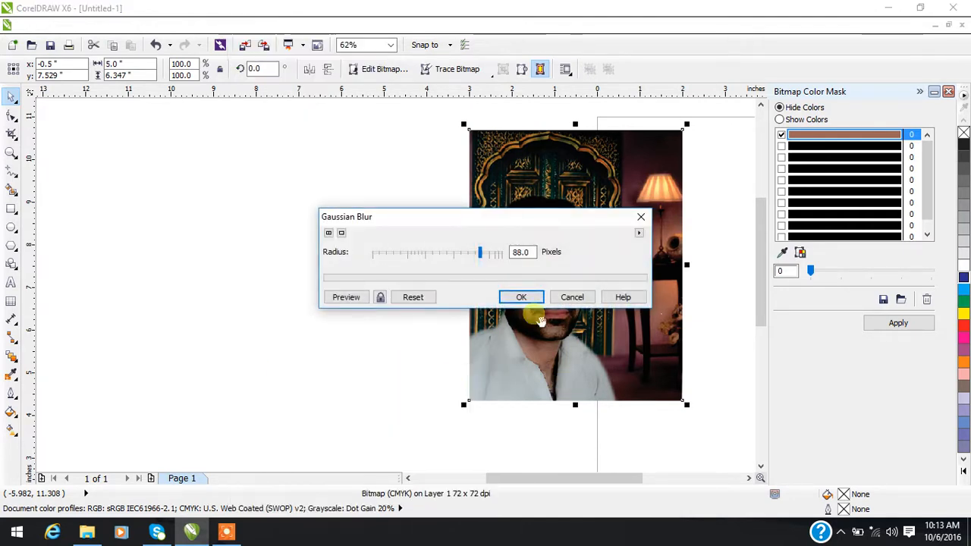
drag(512, 223, 377, 205)
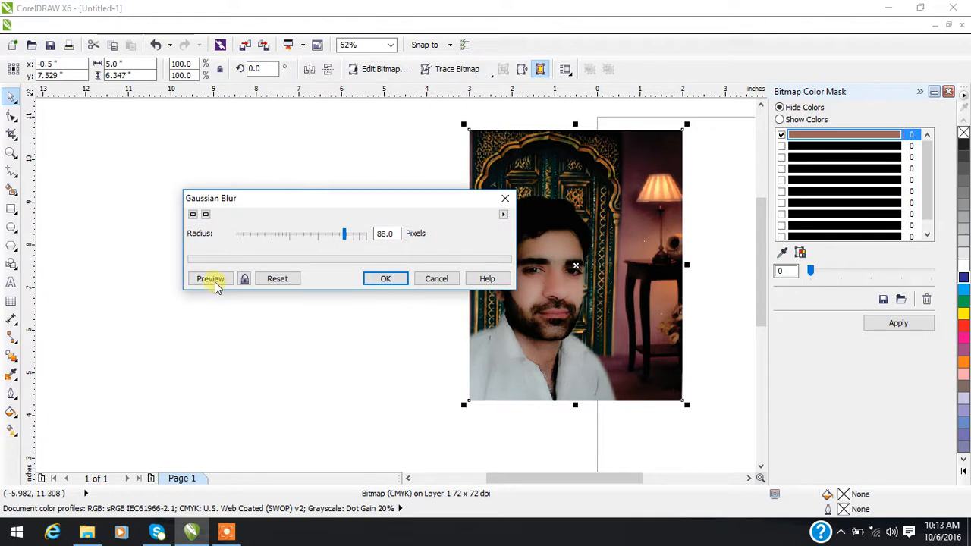
click(224, 286)
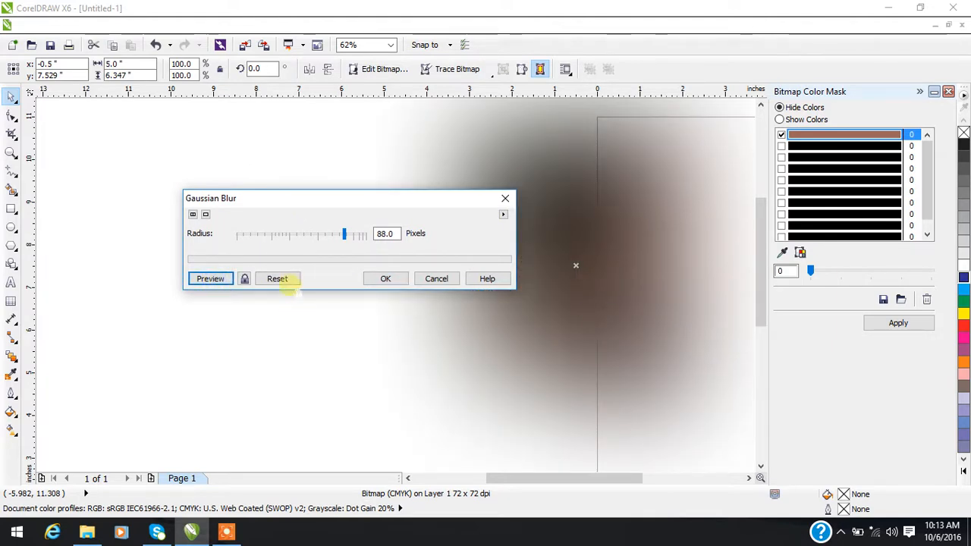
- Preview the portrait's Gaussian Blur at two much smaller radii and at 22 pixels
drag(270, 241, 258, 237)
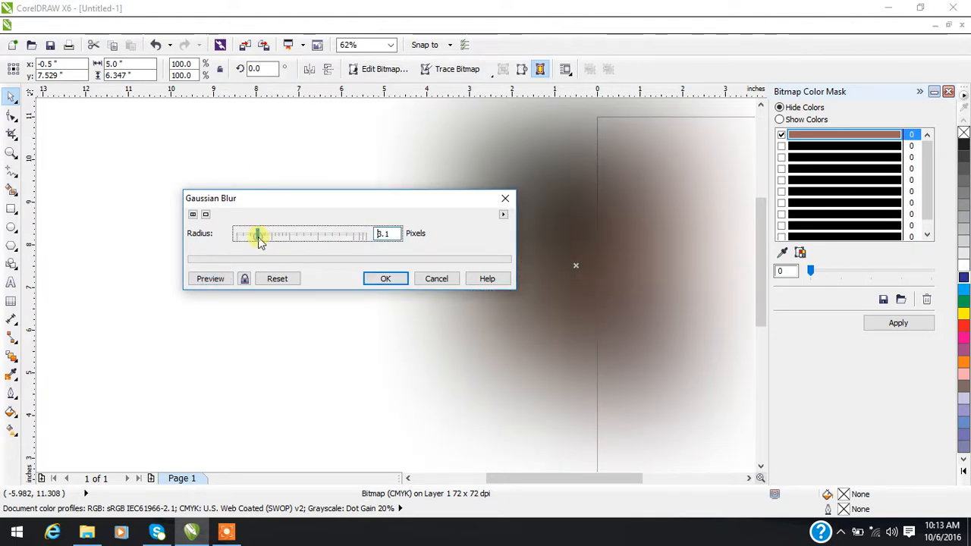
click(212, 279)
click(288, 238)
click(227, 281)
click(299, 236)
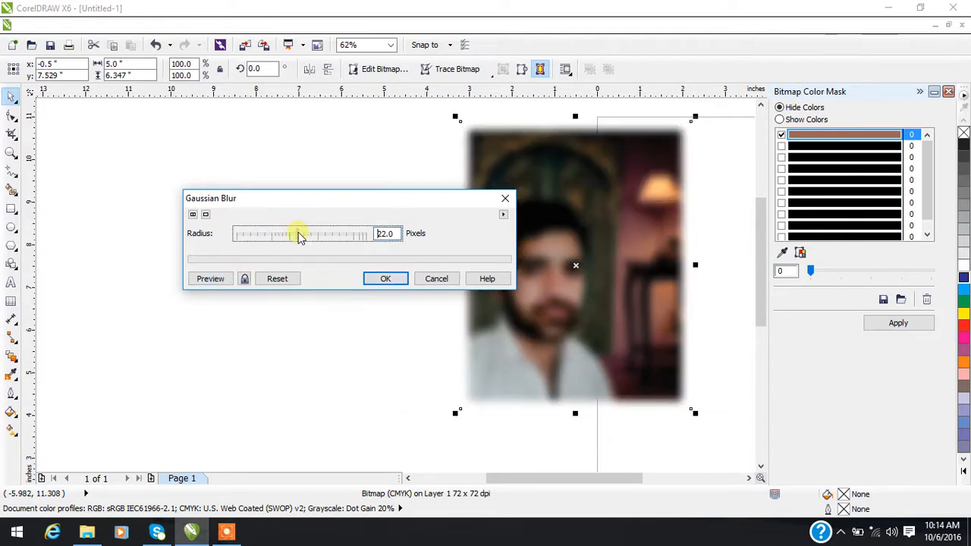
click(223, 279)
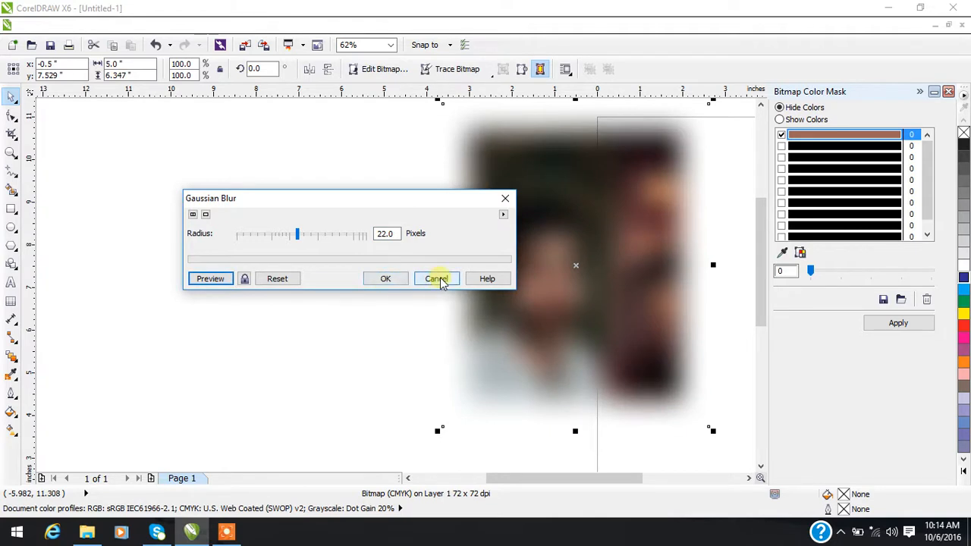
- Preview the portrait's blur at a light radius and at 62 pixels, and cancel the Gaussian Blur
click(277, 237)
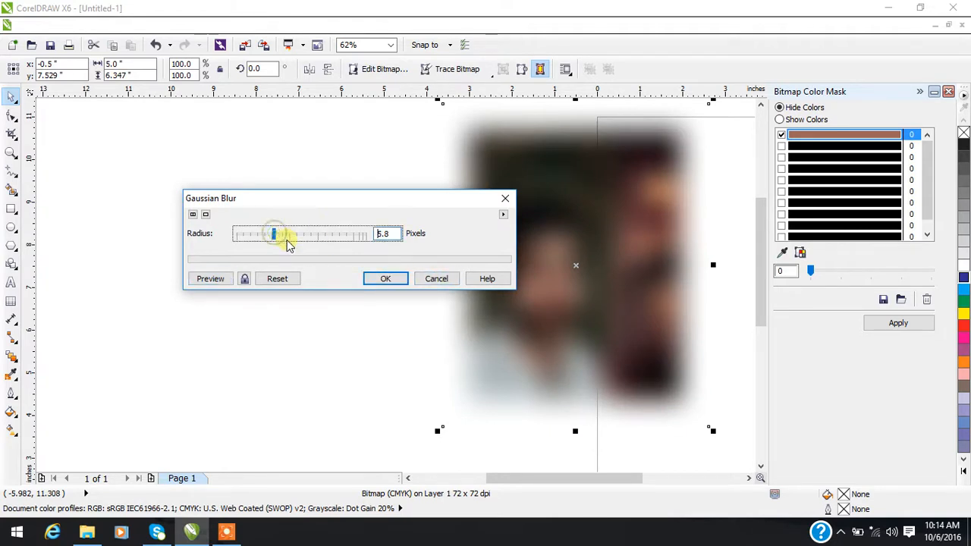
click(210, 278)
click(327, 234)
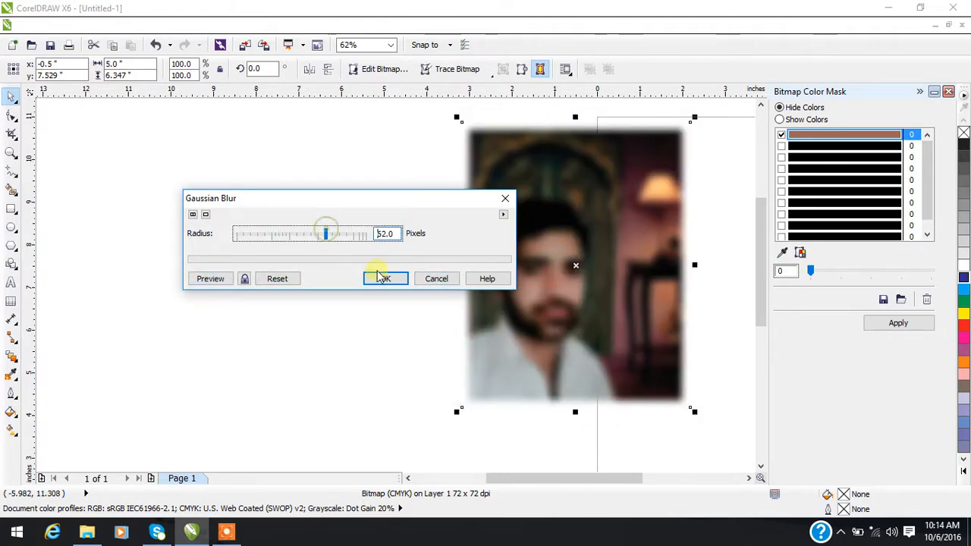
click(226, 283)
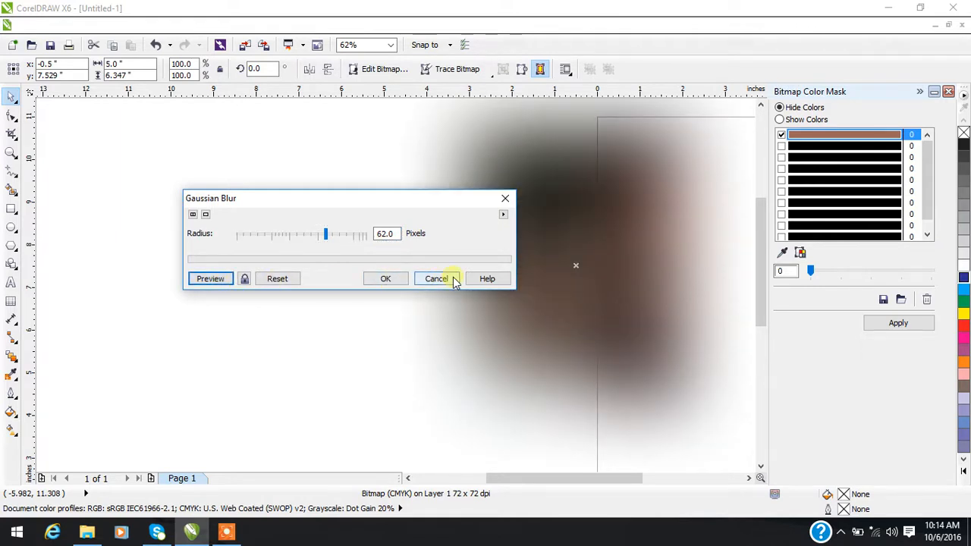
click(456, 280)
click(309, 339)
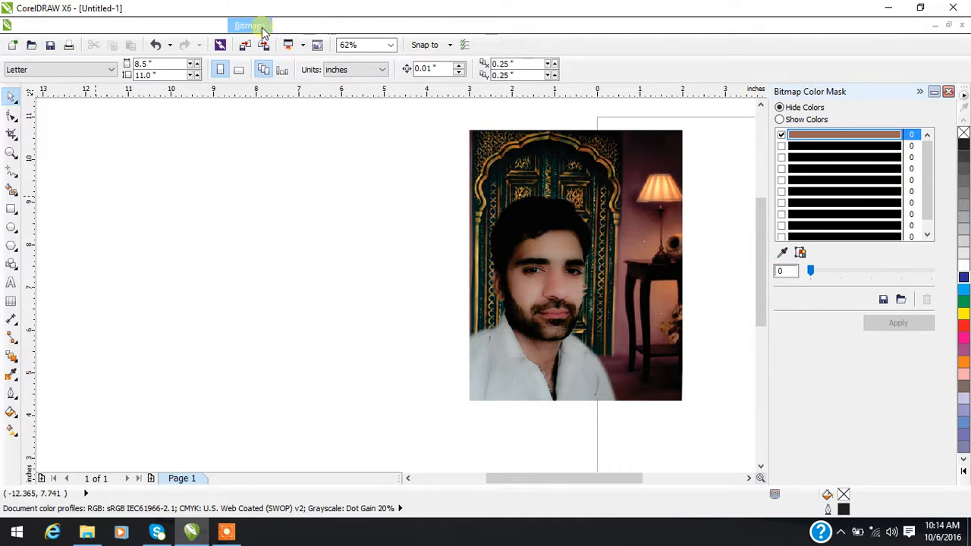
click(226, 532)
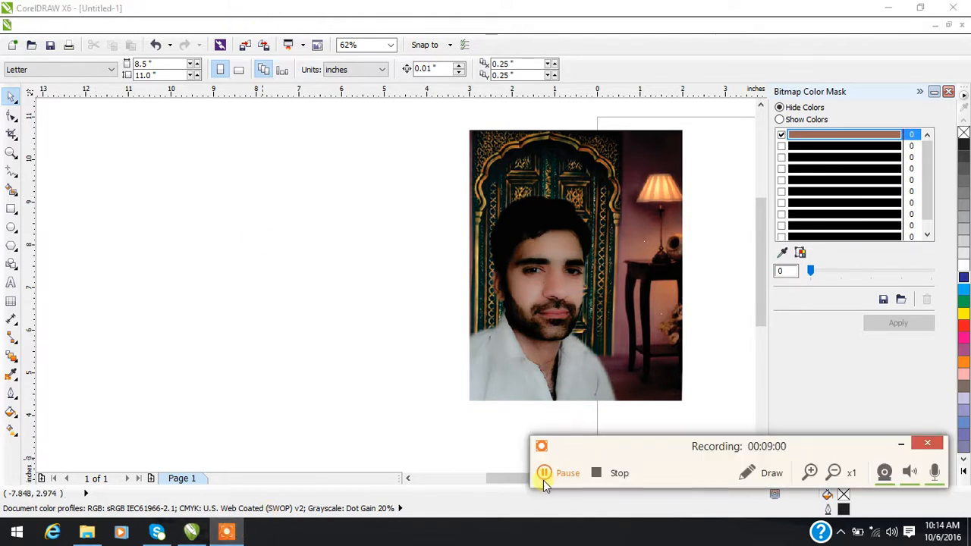